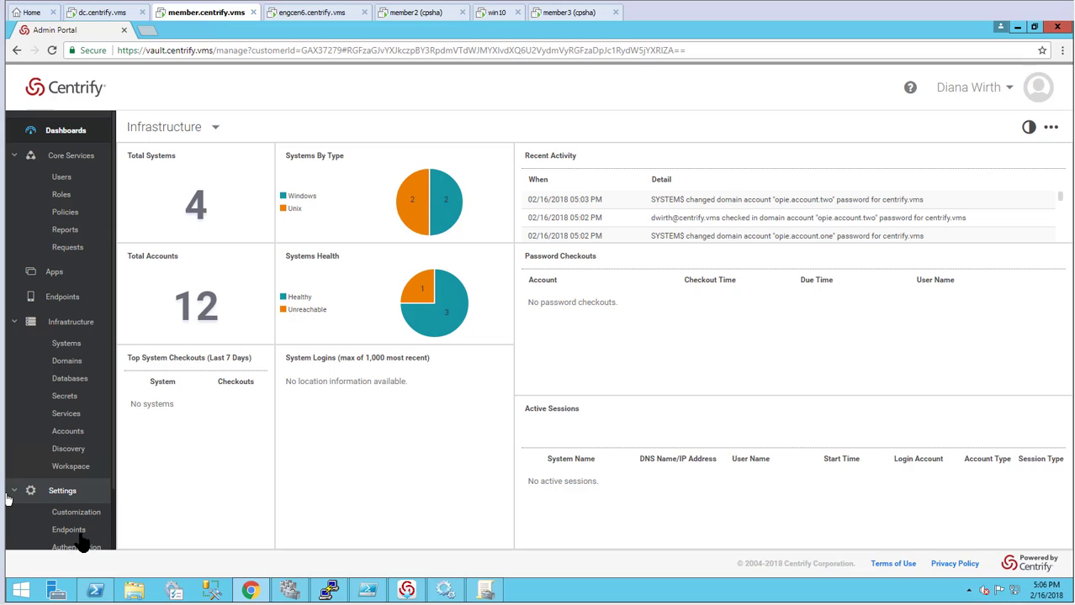
Create a new network discovery profile named "Quick Discovery Demo".
left_click(76, 451)
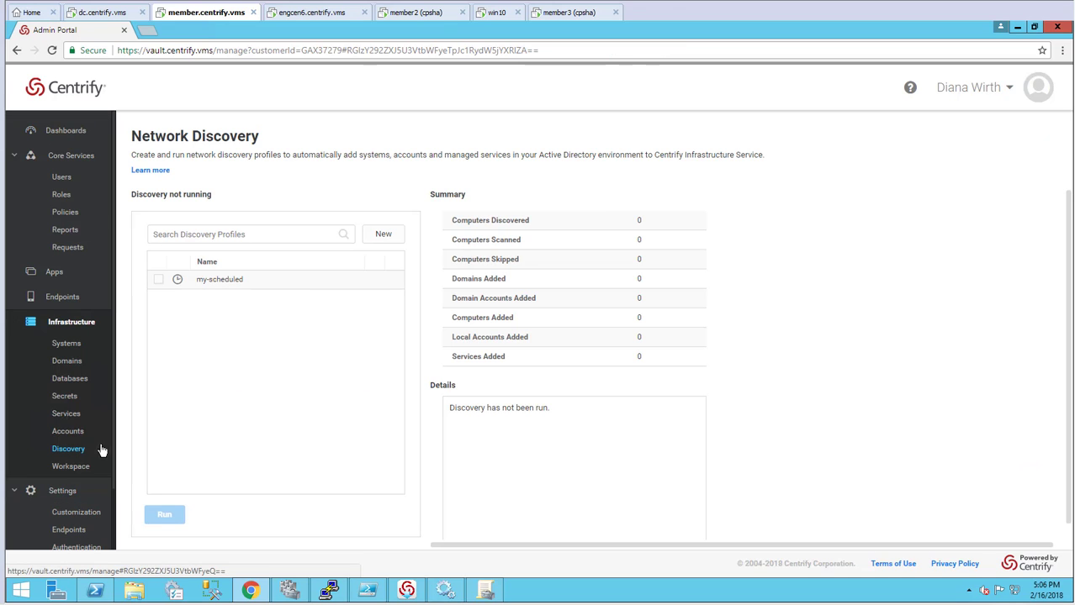
left_click(391, 235)
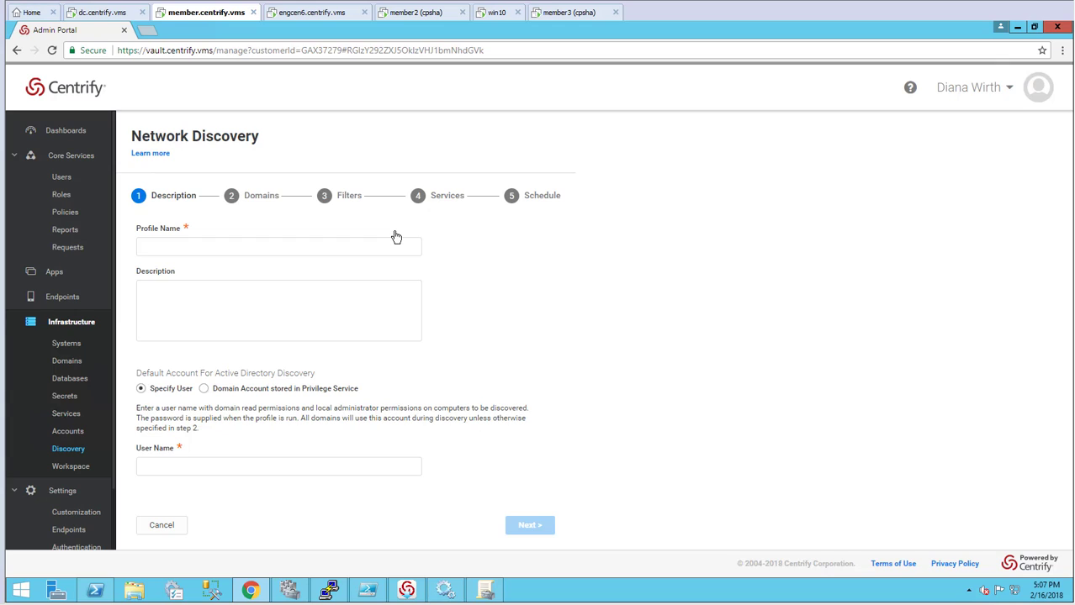
left_click(352, 252)
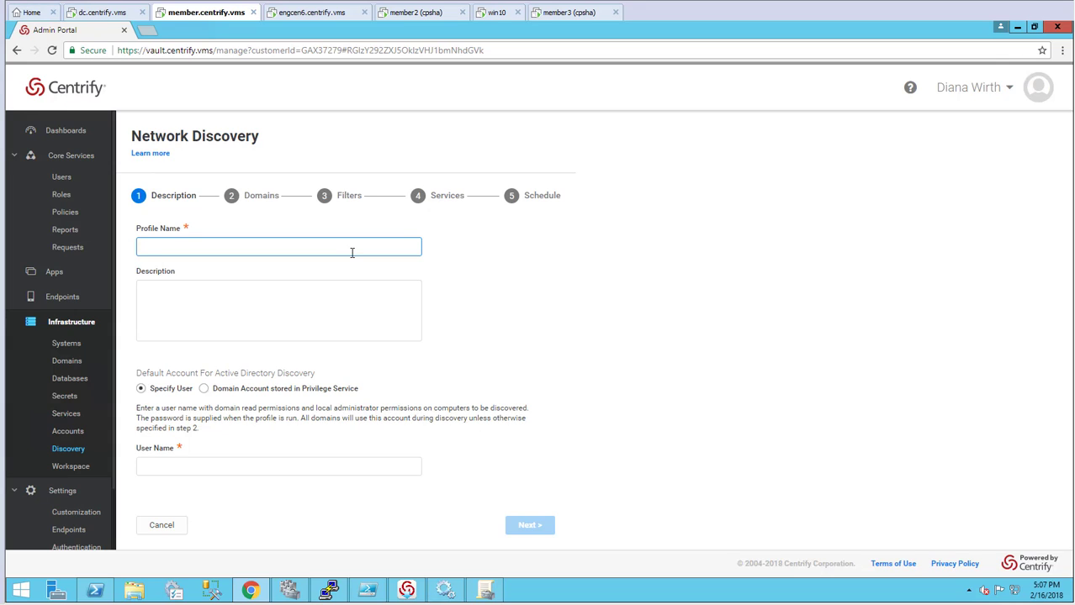
type("uick Discovery Demo")
Use the stored domain account opie.god.account (centrify.vms) as the profile's default discovery account and continue to the domain selection.
left_click(204, 389)
left_click(362, 469)
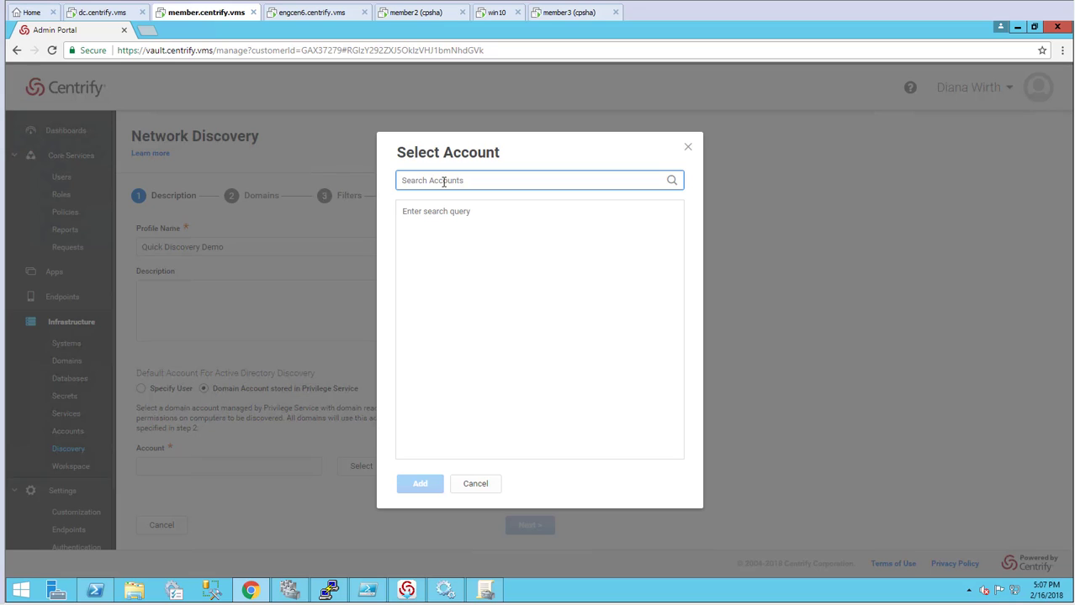
type("opie")
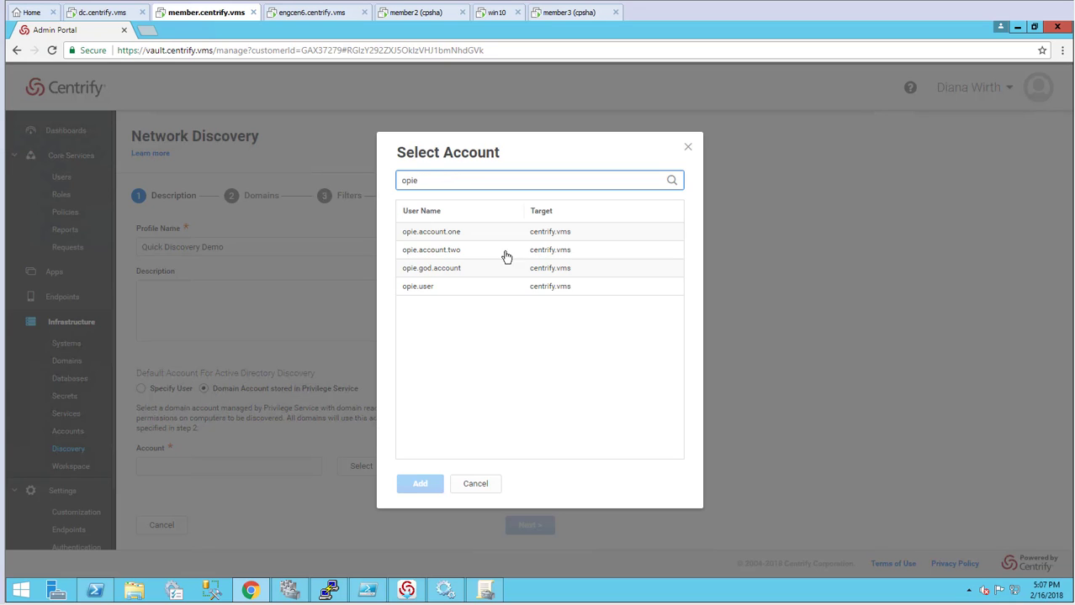
left_click(447, 270)
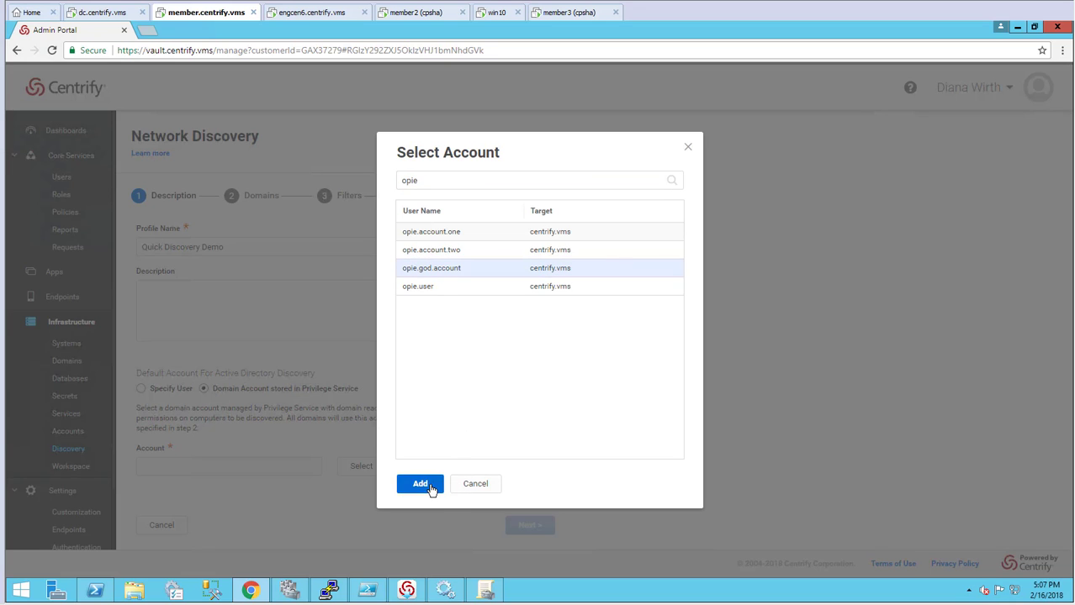
left_click(431, 488)
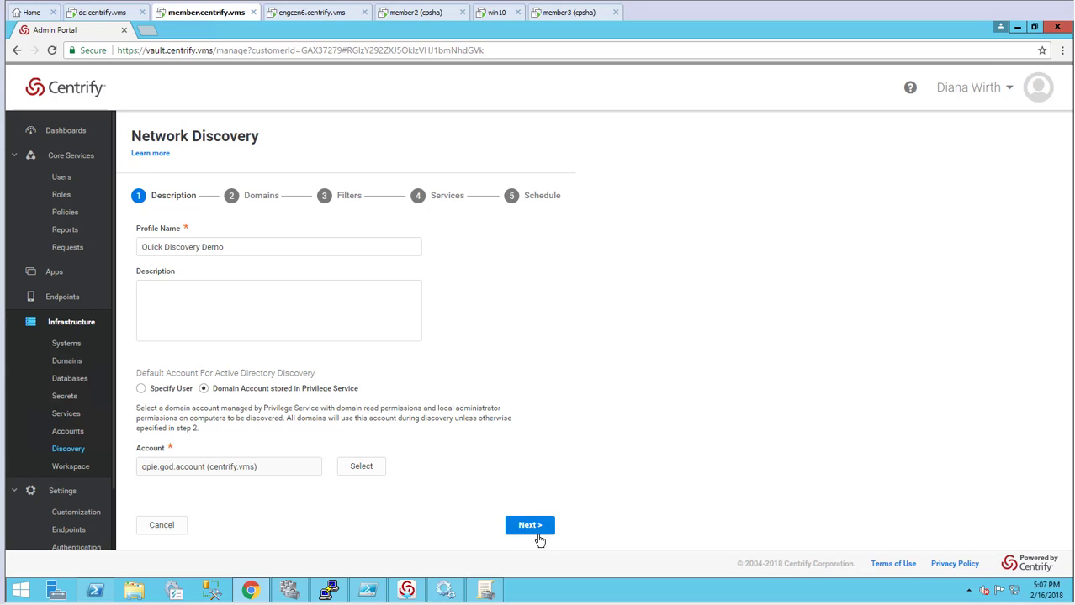
left_click(538, 533)
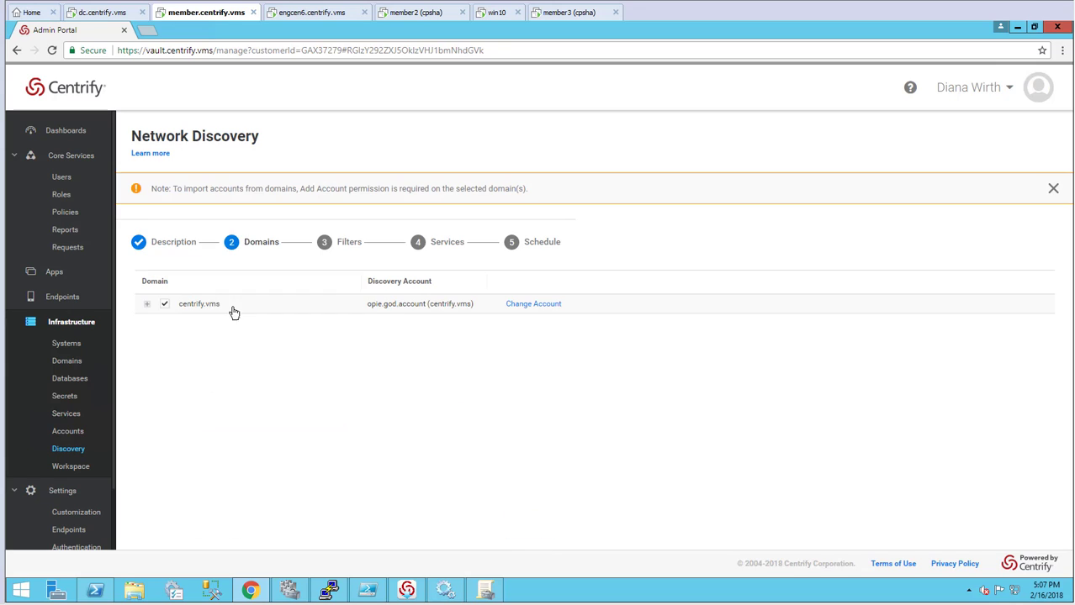
Limit the centrify.vms discovery scope to Servers, excluding Admin Accounts, Centrify, Deployment, Domain Controllers, Staff and Workstations.
left_click(146, 304)
left_click(177, 432)
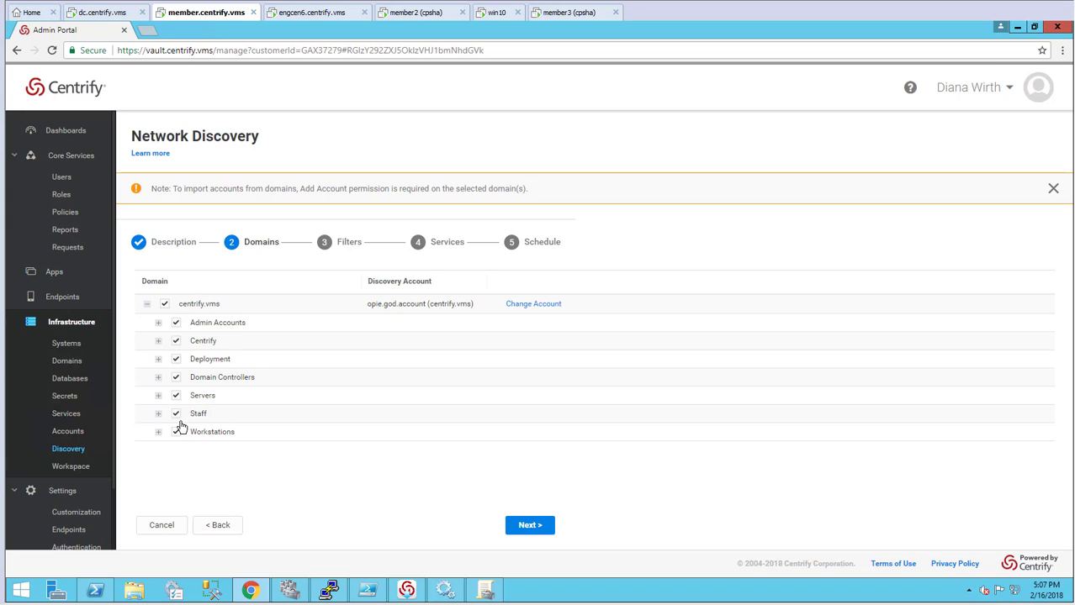
left_click(176, 415)
left_click(176, 377)
left_click(176, 359)
left_click(176, 341)
left_click(176, 323)
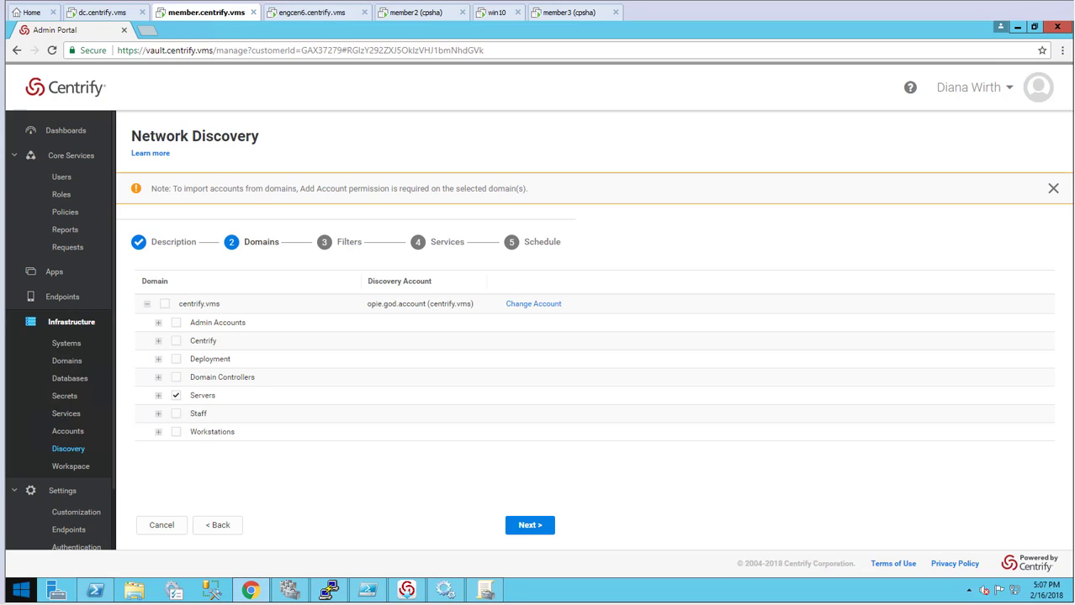
Open Active Directory Users and Computers to check the Servers container's contents, and return to the discovery profile in the browser.
right_click(21, 591)
left_click(67, 546)
type("d")
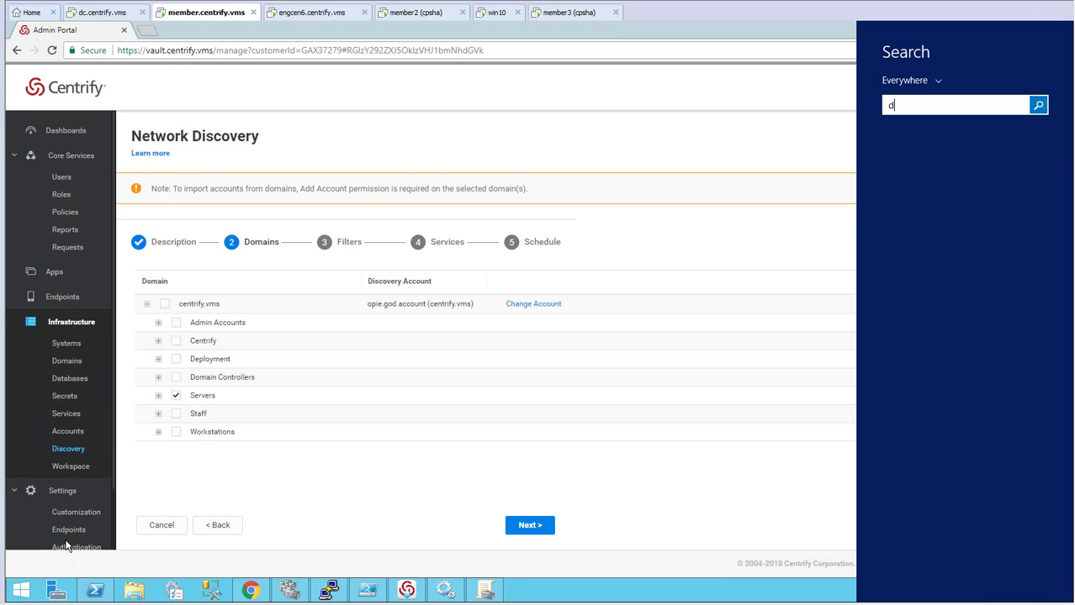
type("sa")
key("Down")
key("Up")
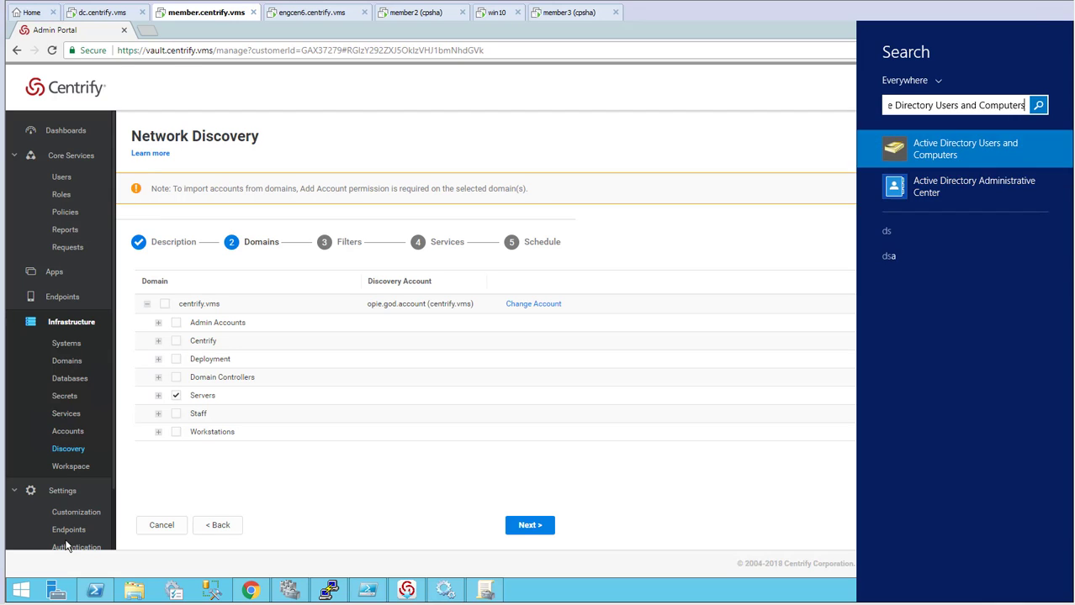
key("Return")
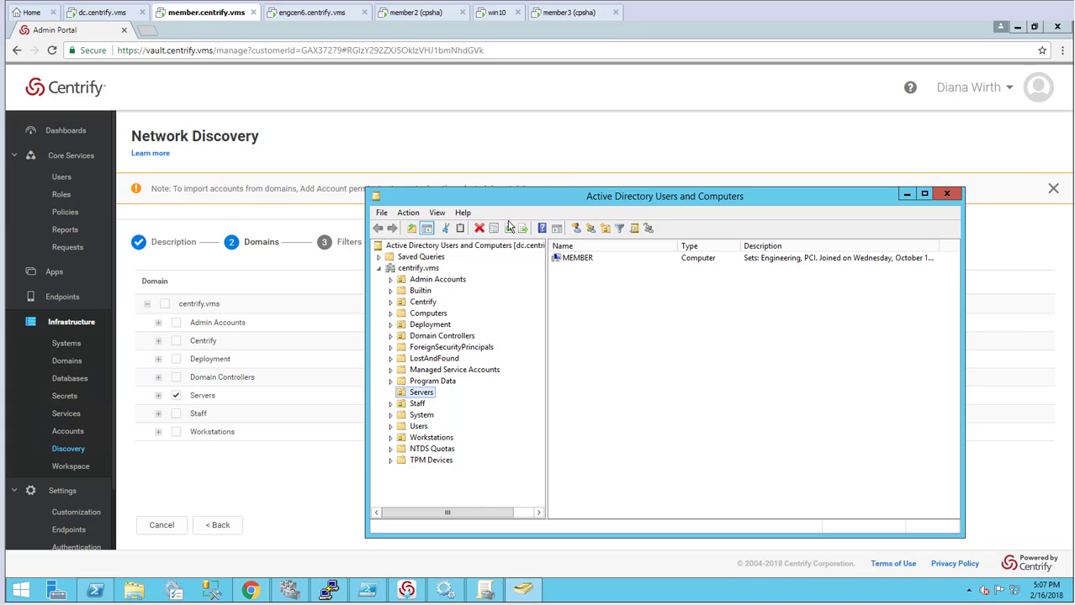
left_click(462, 135)
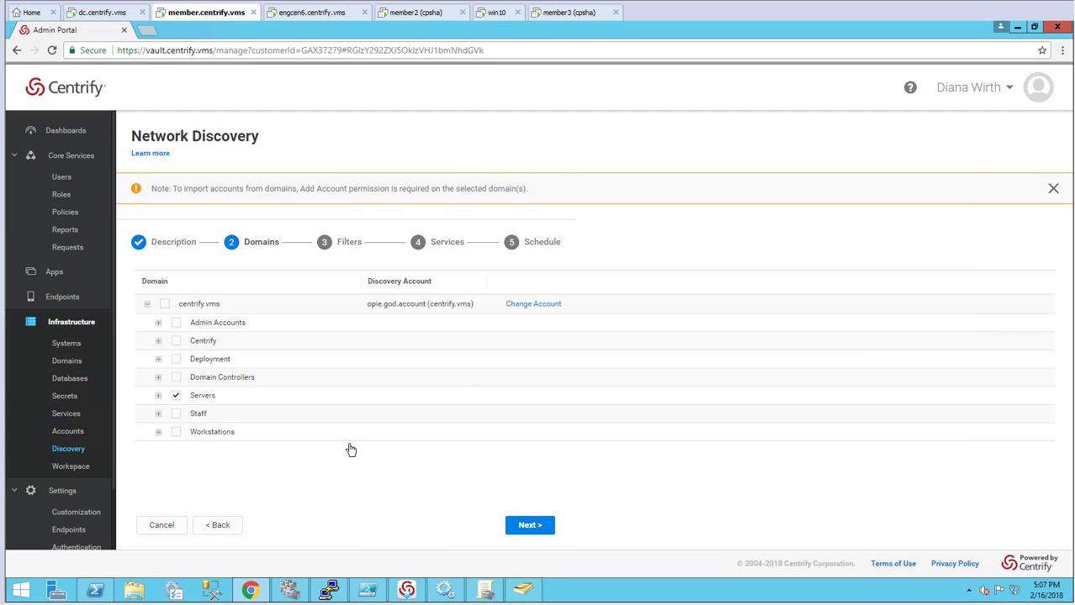
Filter the profile to Windows servers only, excluding Unix computers, and enable overwriting previously discovered systems.
left_click(530, 526)
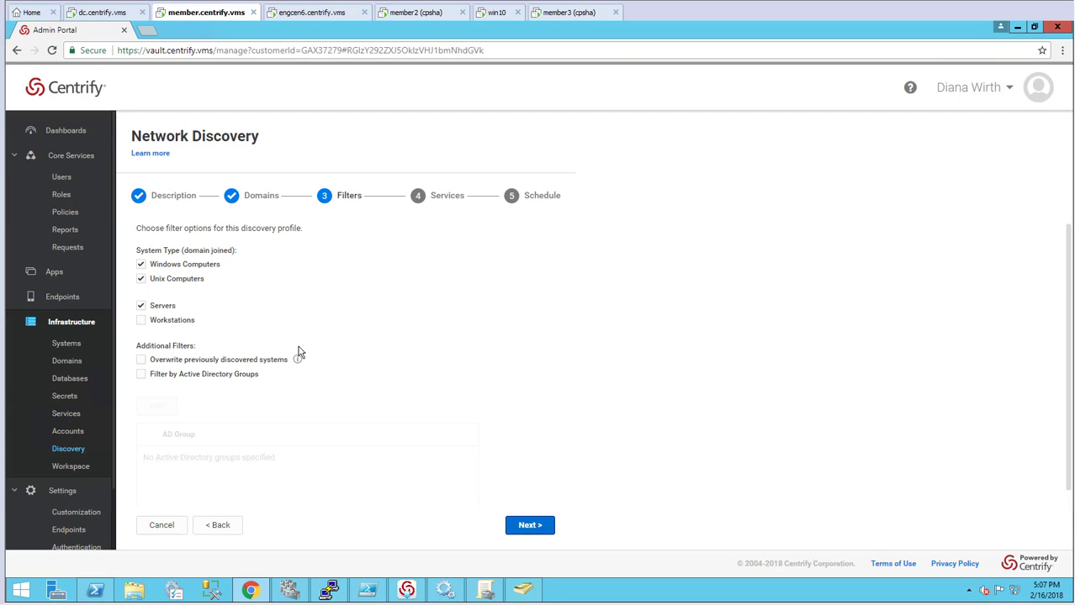
left_click(140, 279)
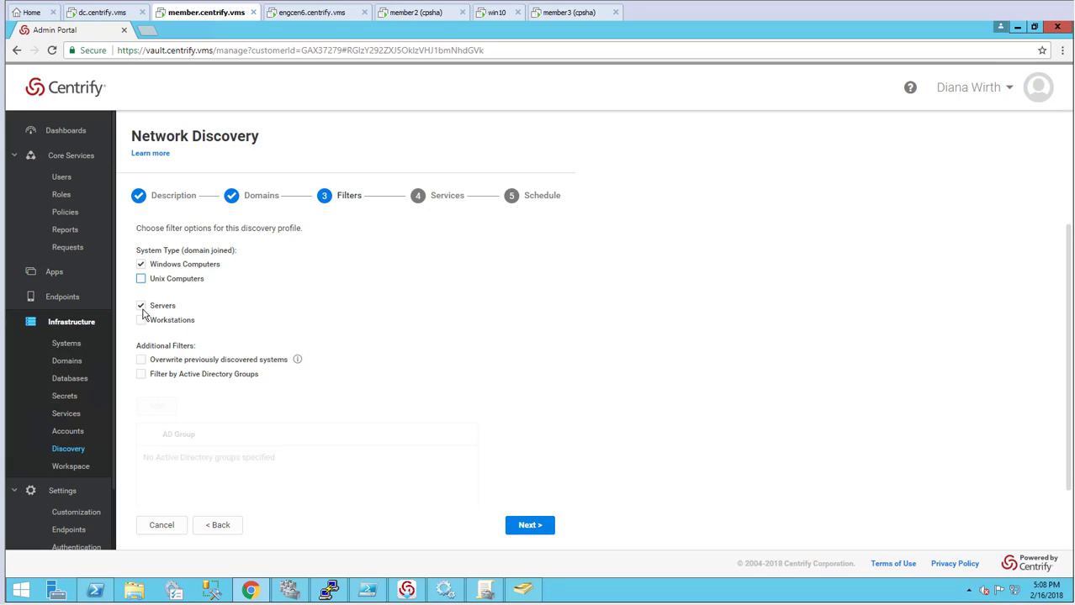
left_click(141, 307)
left_click(140, 360)
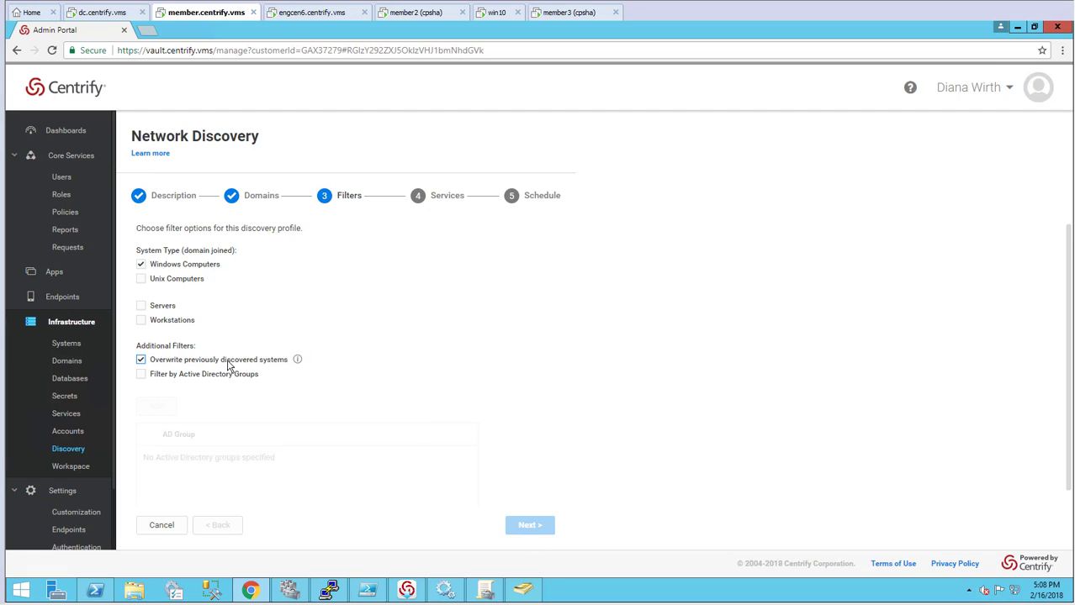
left_click(140, 307)
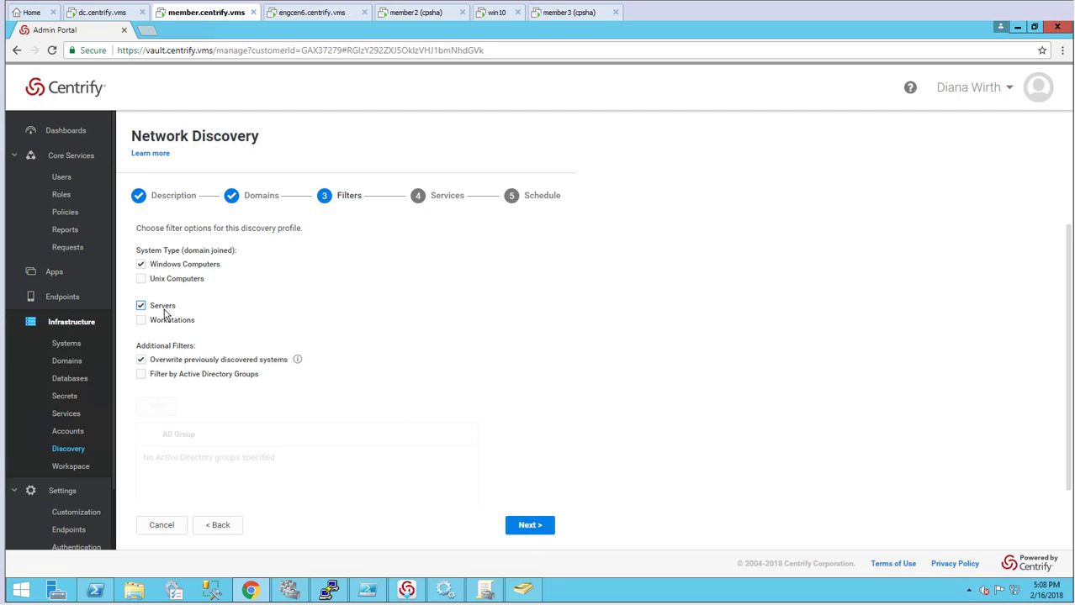
Keep discovery of services, scheduled tasks and IIS application pools enabled, and run the profile without a schedule.
left_click(533, 522)
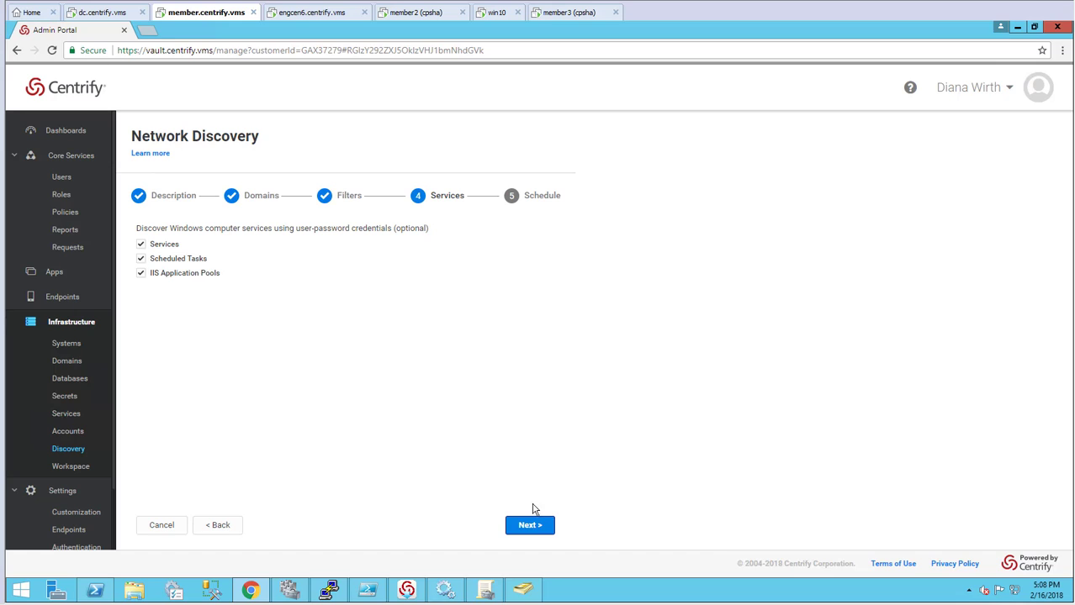
left_click(533, 526)
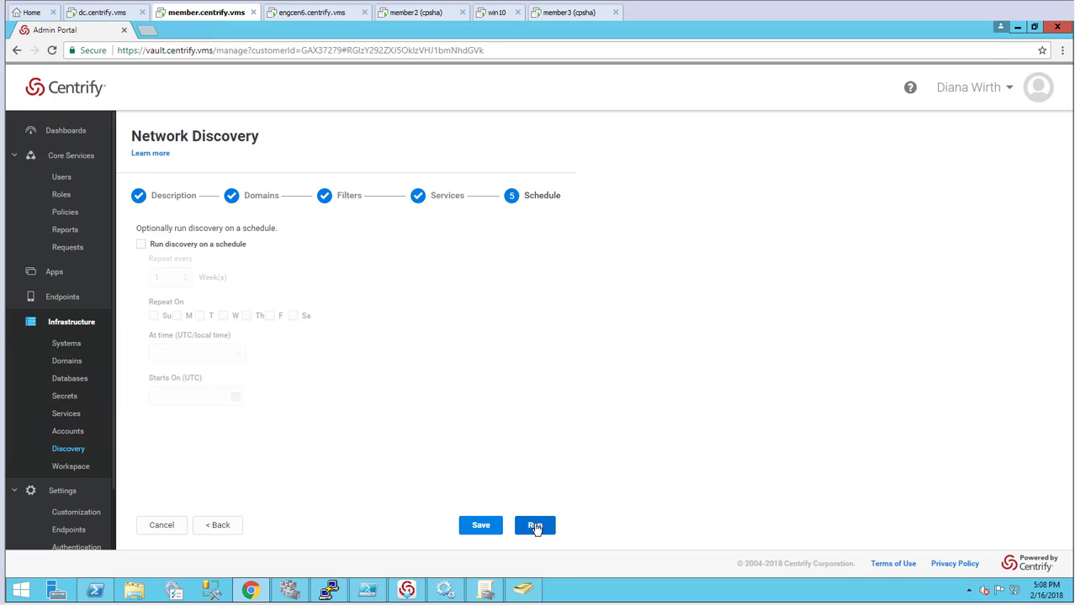
left_click(535, 528)
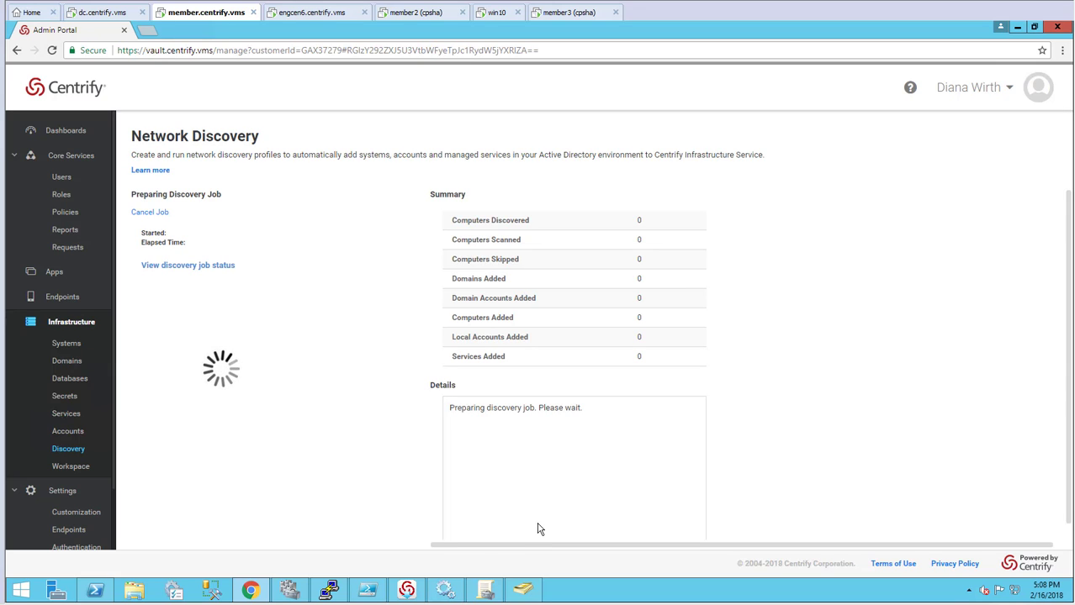
Switch to the Services console and inspect the properties of the Centrify Zone Provisioning Agent service.
left_click(445, 591)
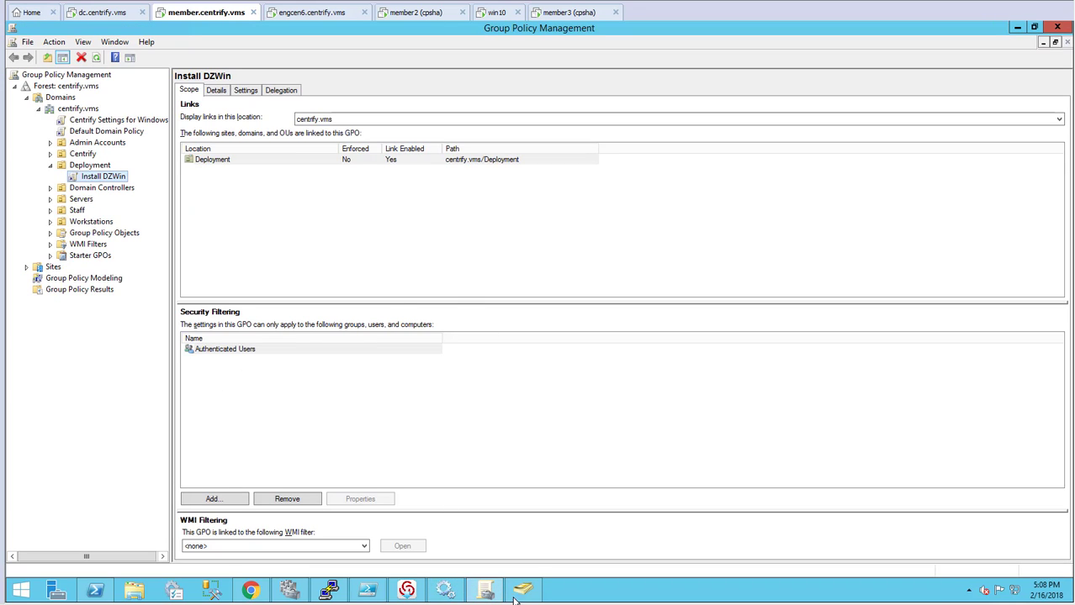
left_click(444, 591)
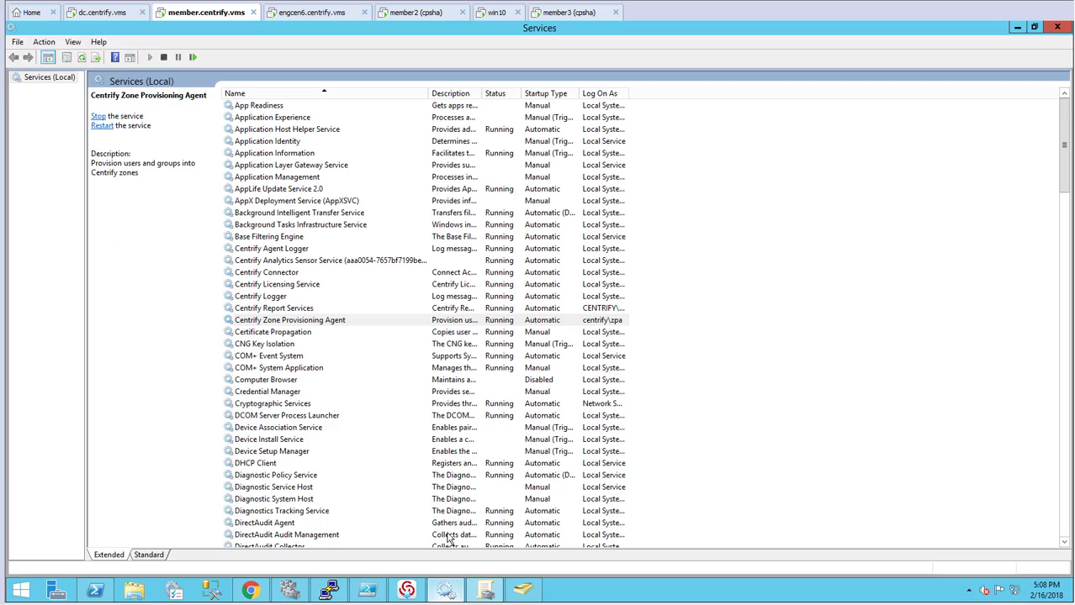
double_click(347, 323)
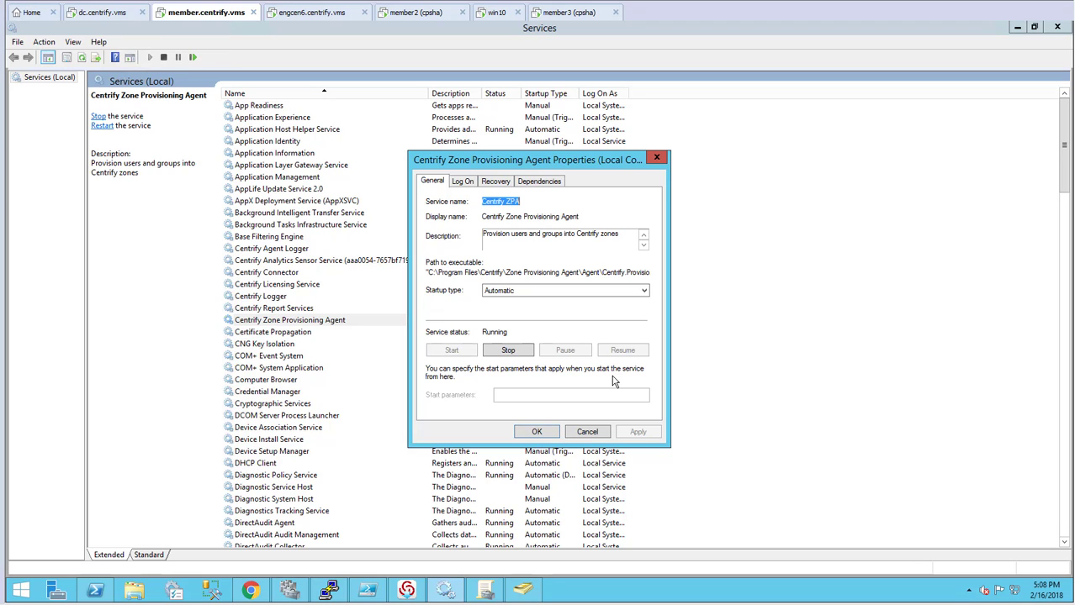
left_click(588, 432)
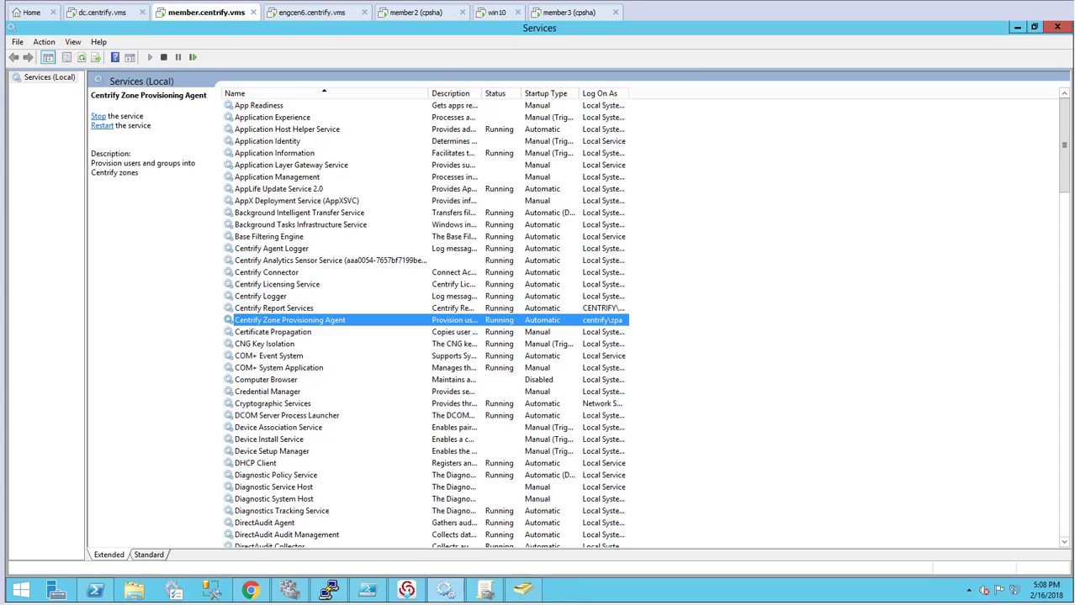
Open Internet Information Services (IIS) Manager and view the MEMBER server's application pools and their identities.
right_click(21, 590)
left_click(60, 538)
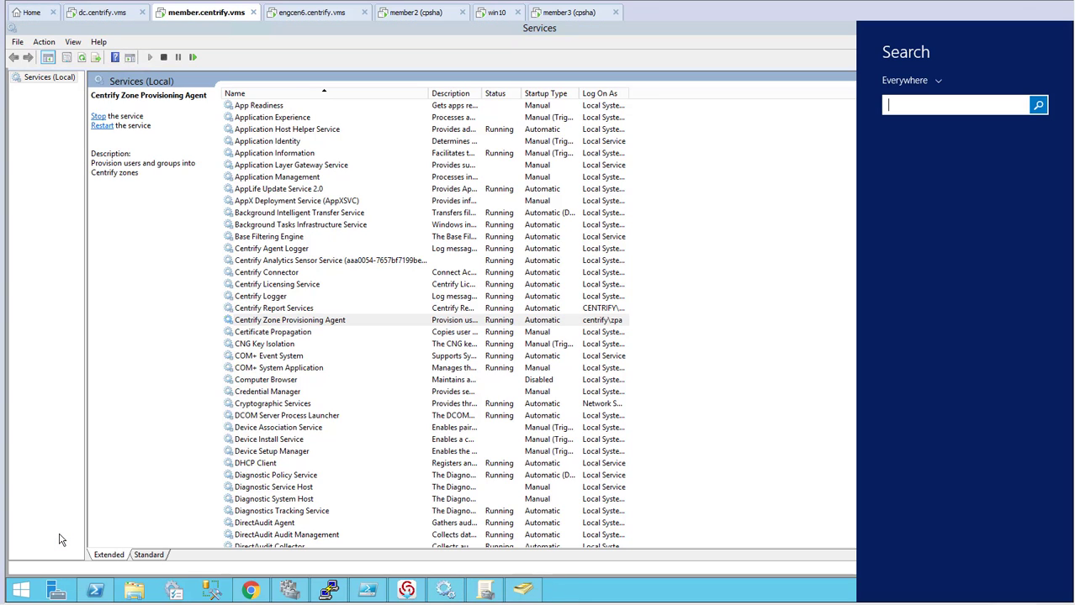
type("iis Manager")
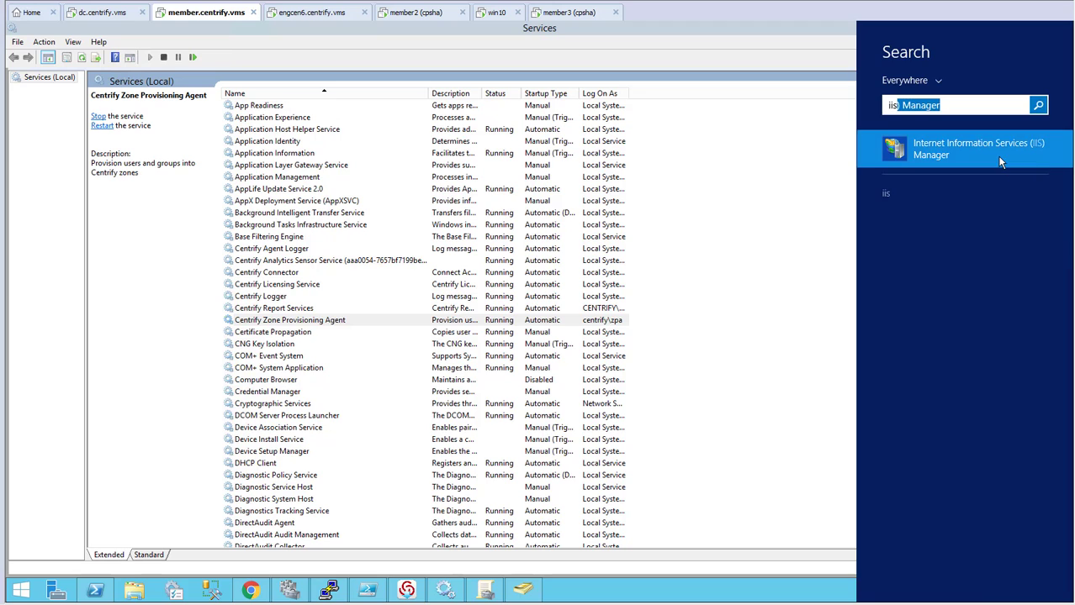
left_click(1000, 160)
left_click(383, 242)
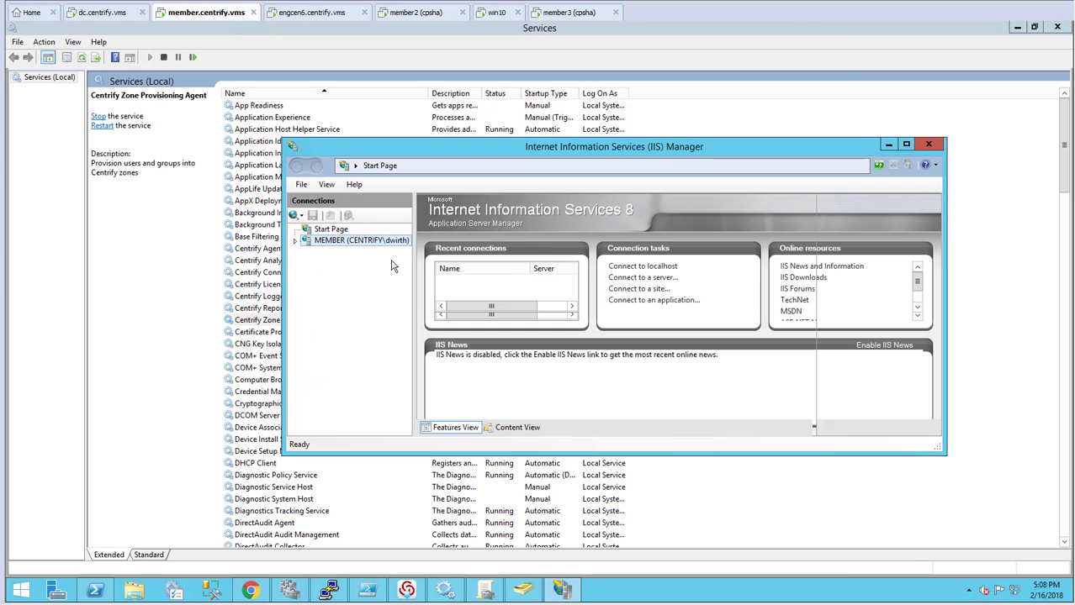
left_click(648, 338)
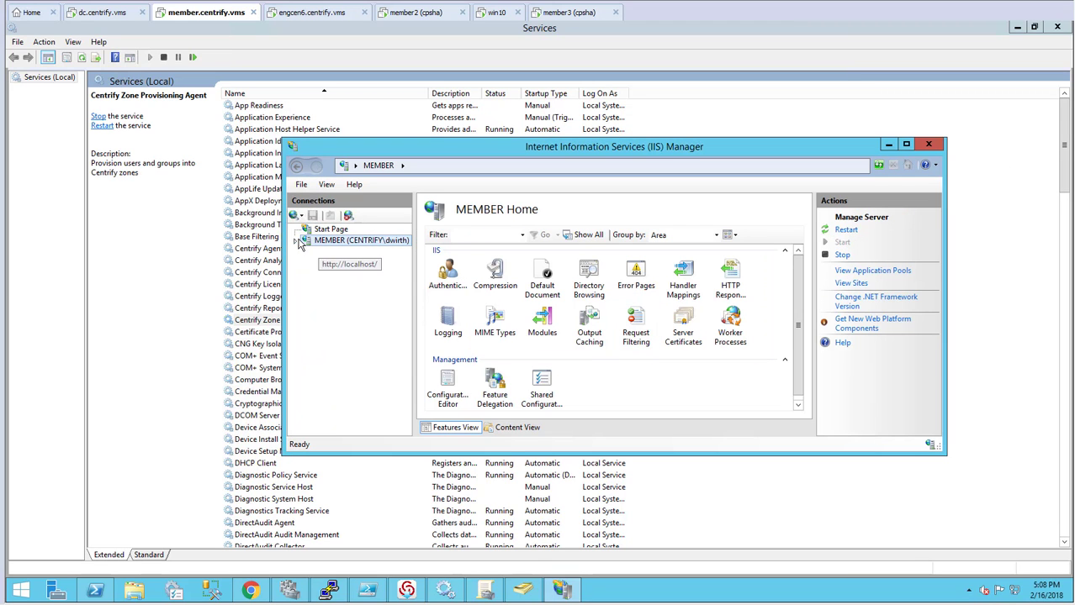
left_click(307, 242)
left_click(341, 252)
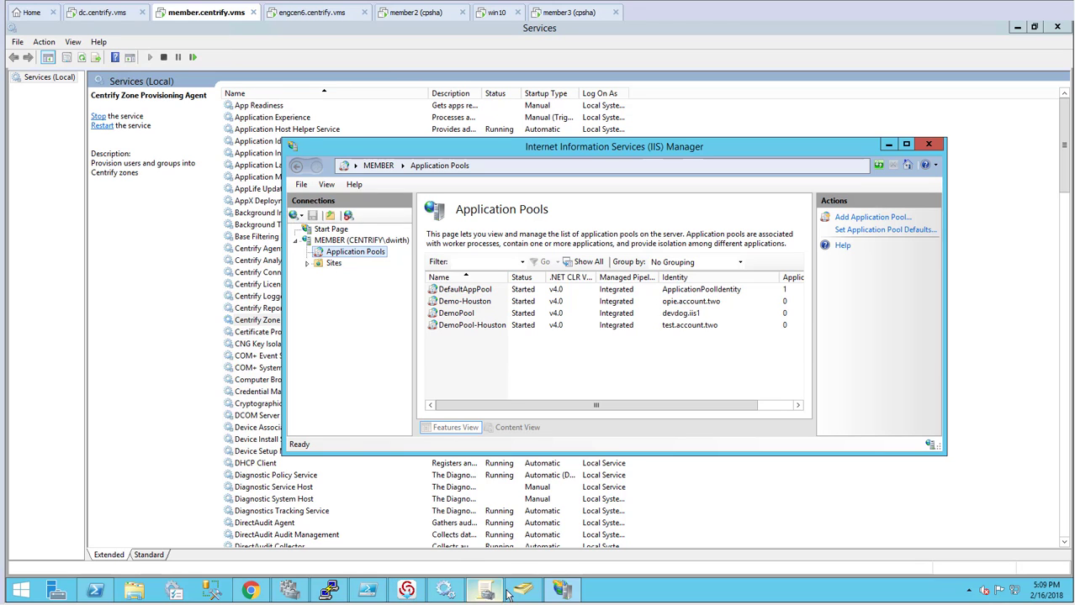
Return to the Admin Portal in Chrome and check the services list and the discovery job's progress.
left_click(250, 591)
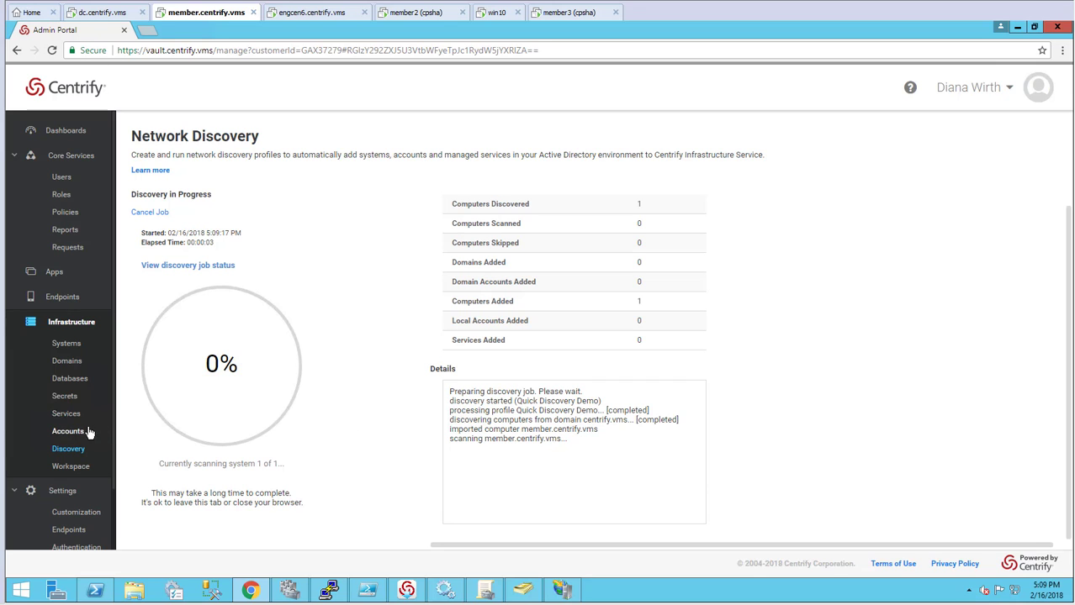
left_click(66, 413)
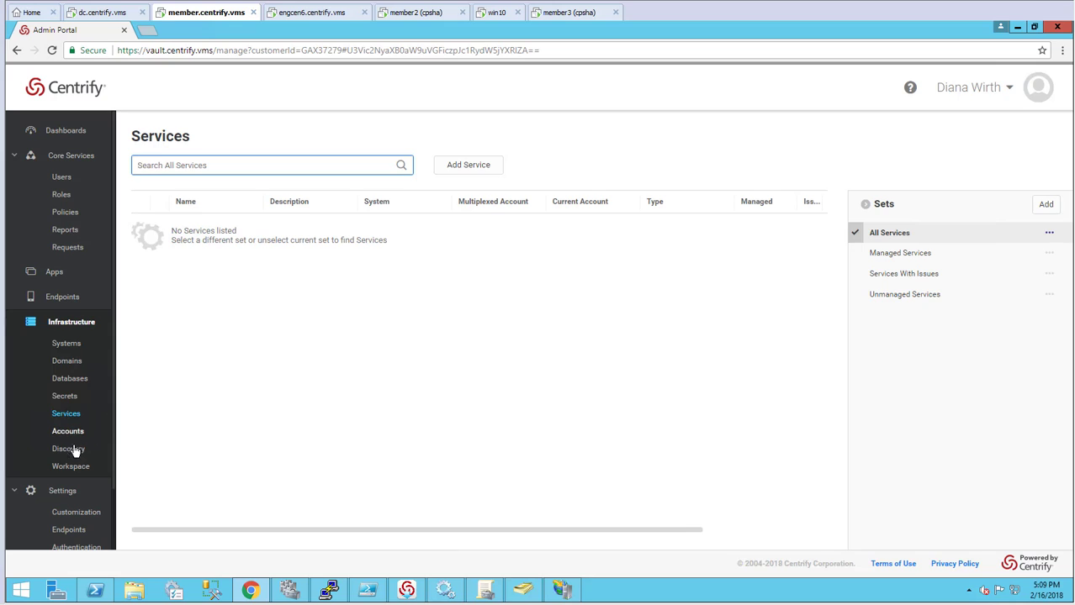
left_click(74, 449)
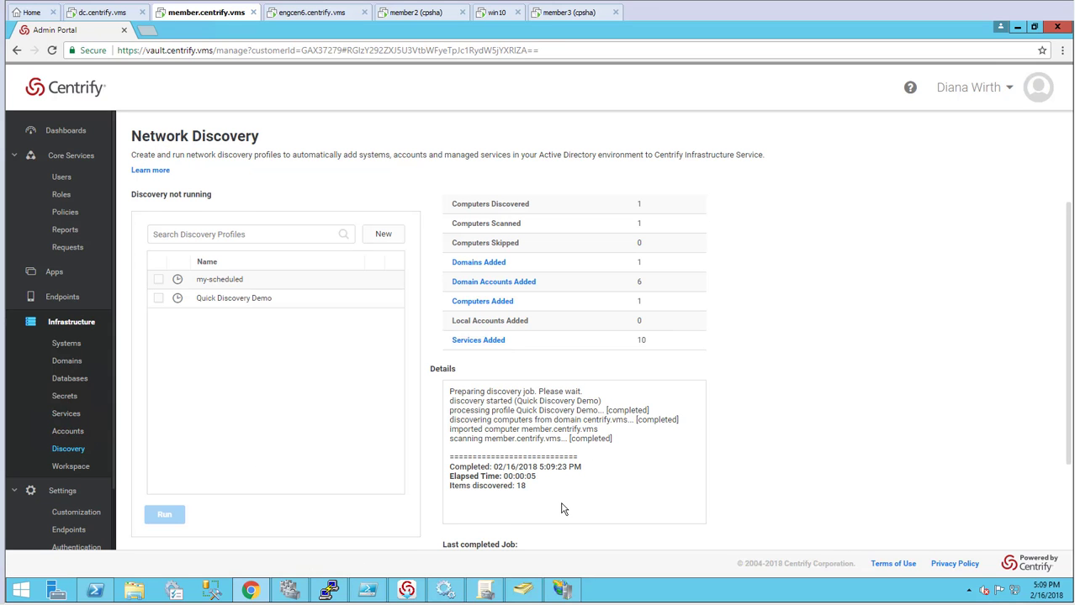
Reload the list of discovered services and widen its Name column to show the full service names.
left_click(69, 415)
left_click(51, 50)
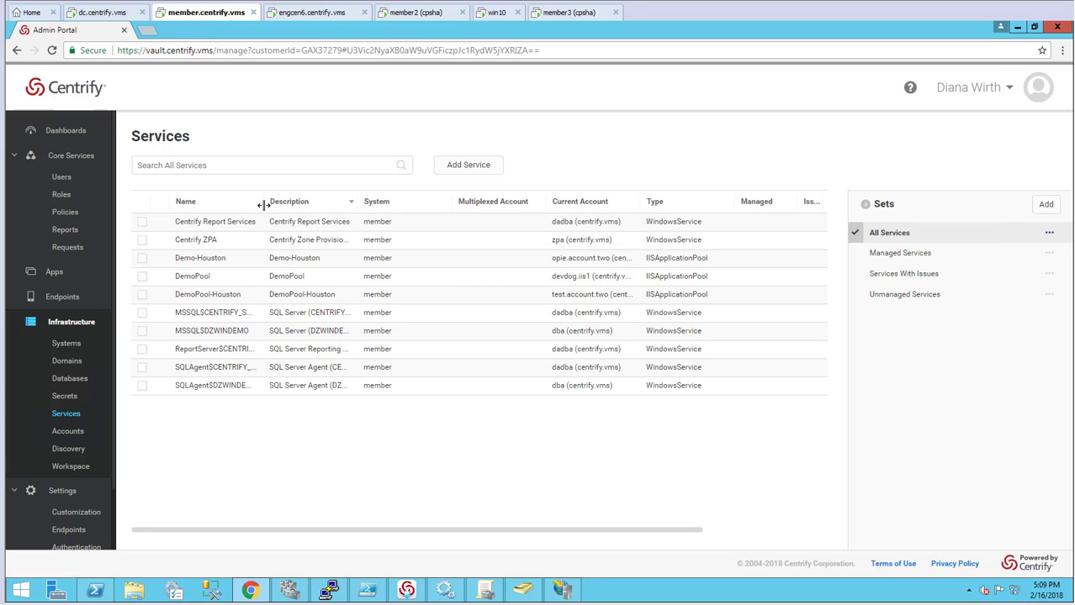
left_click_drag(264, 210, 339, 212)
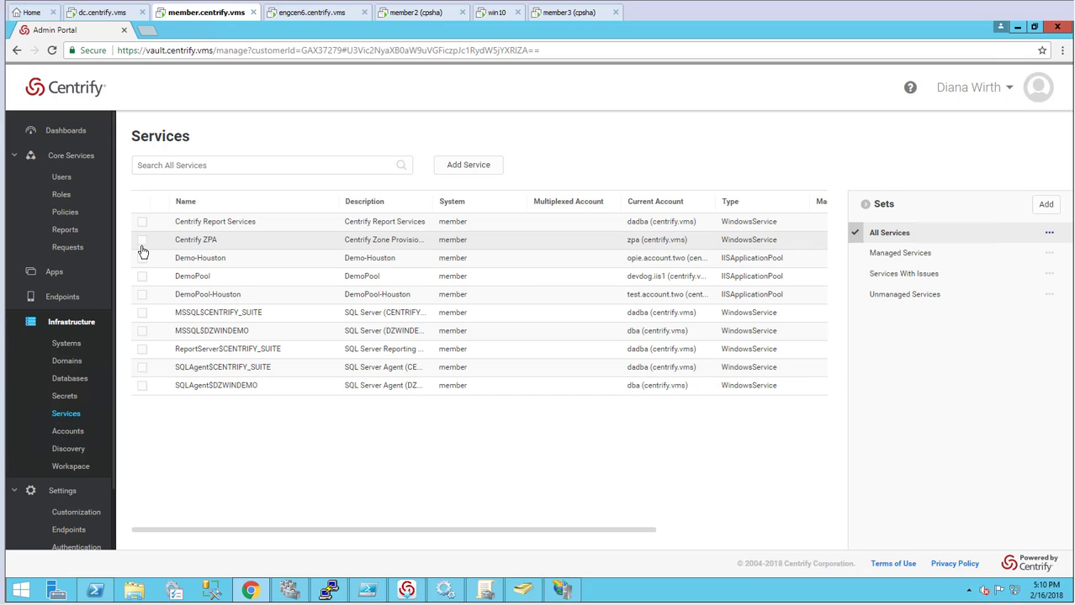
Enable password management for the Centrify ZPA service and assign opie.god.account (centrify.vms) as its administrative account.
left_click(202, 245)
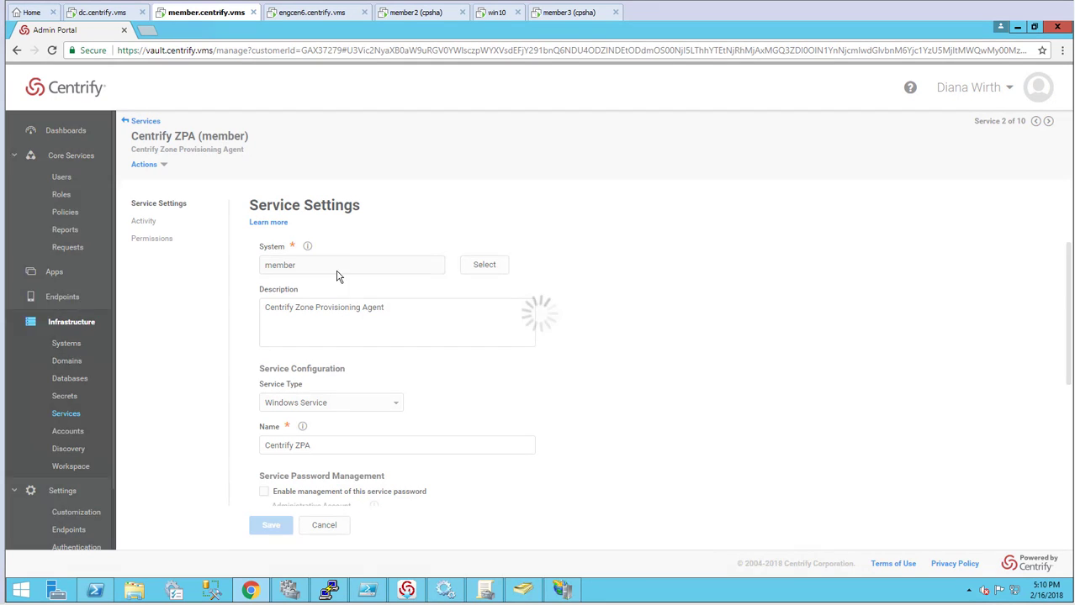
scroll(711, 408, "down", 2)
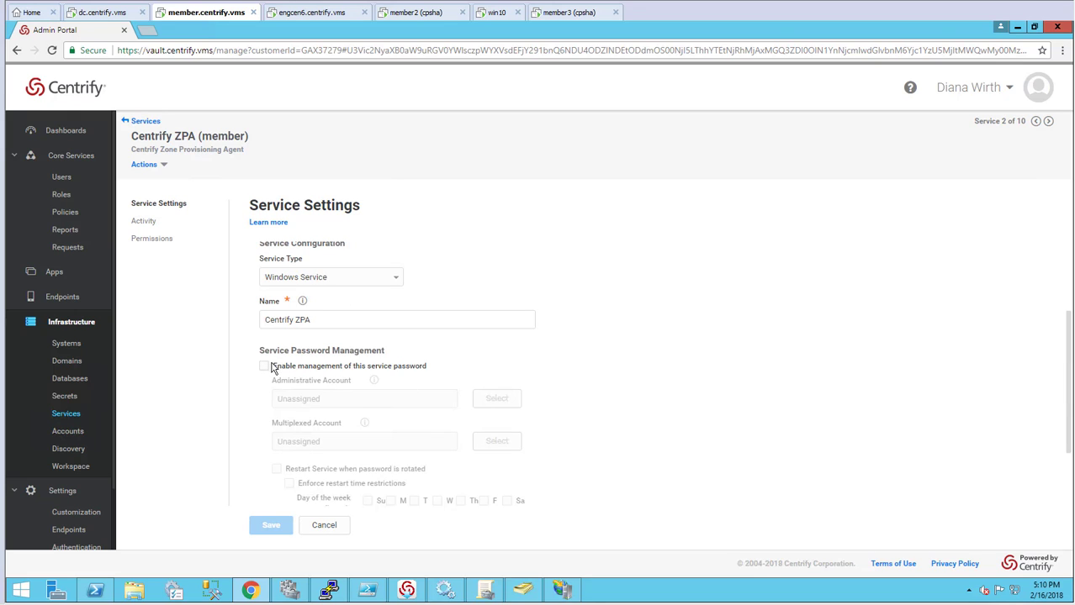
left_click(266, 368)
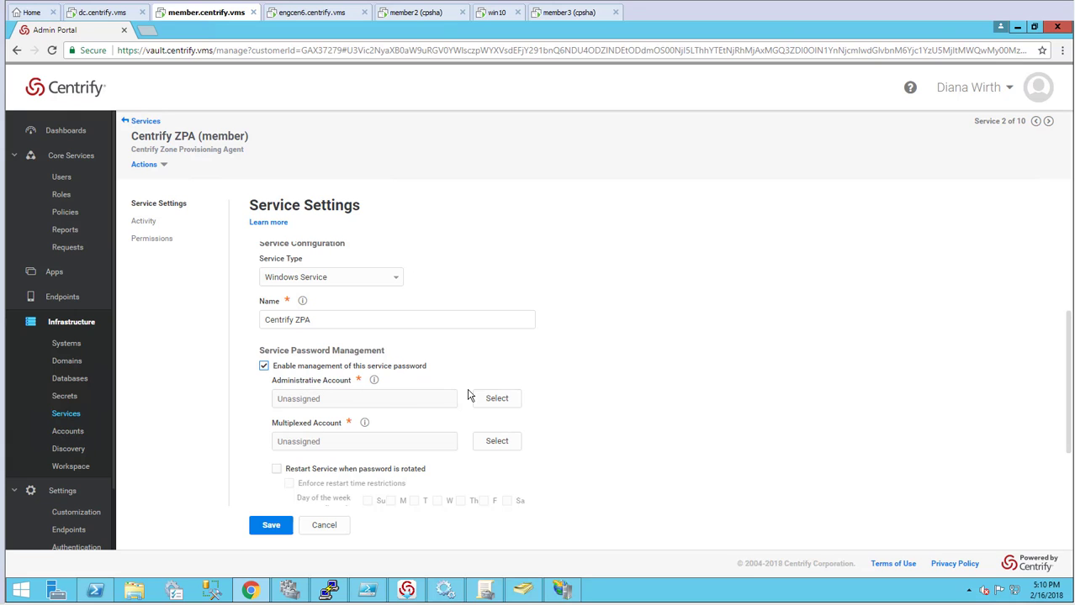
left_click(499, 402)
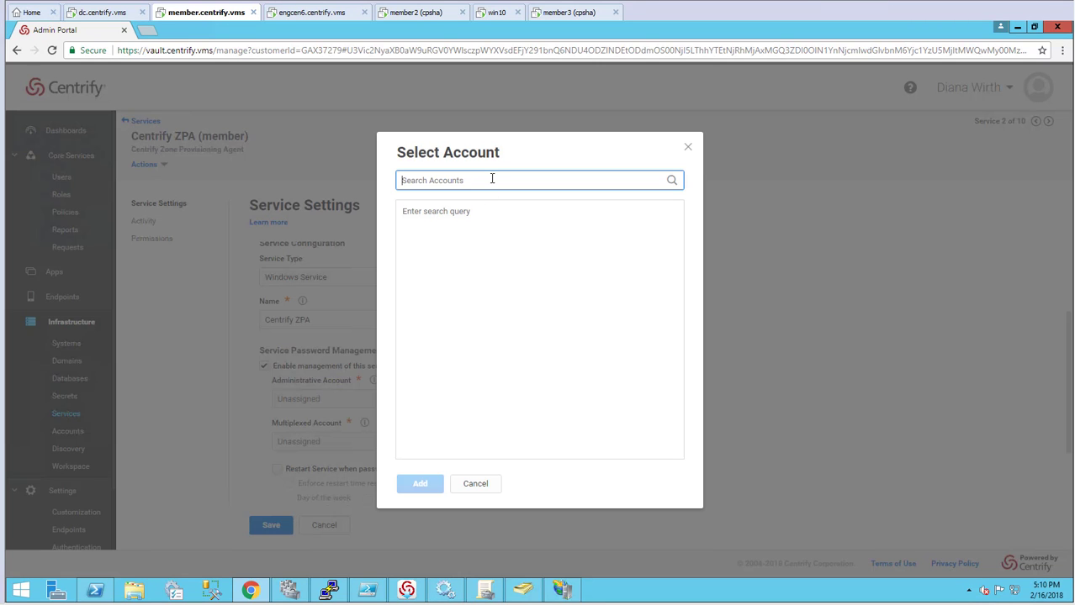
type("opie")
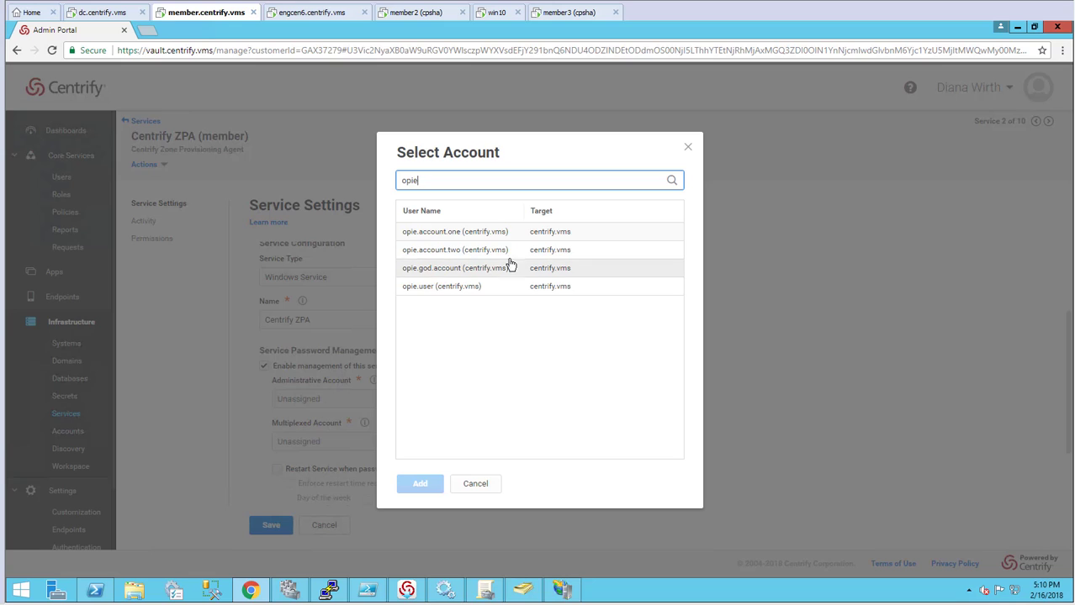
left_click(473, 274)
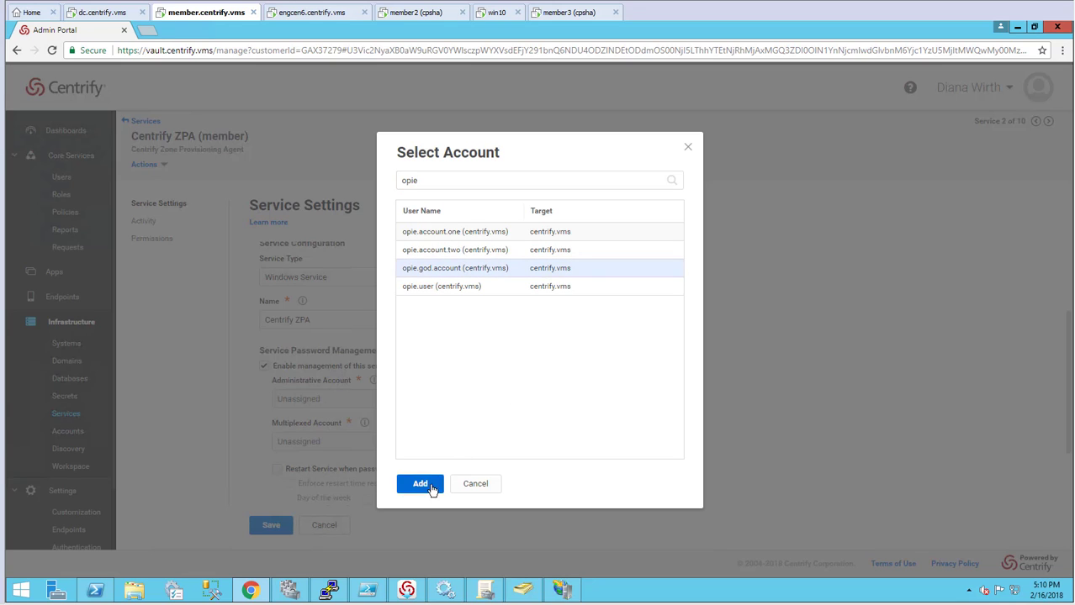
left_click(421, 483)
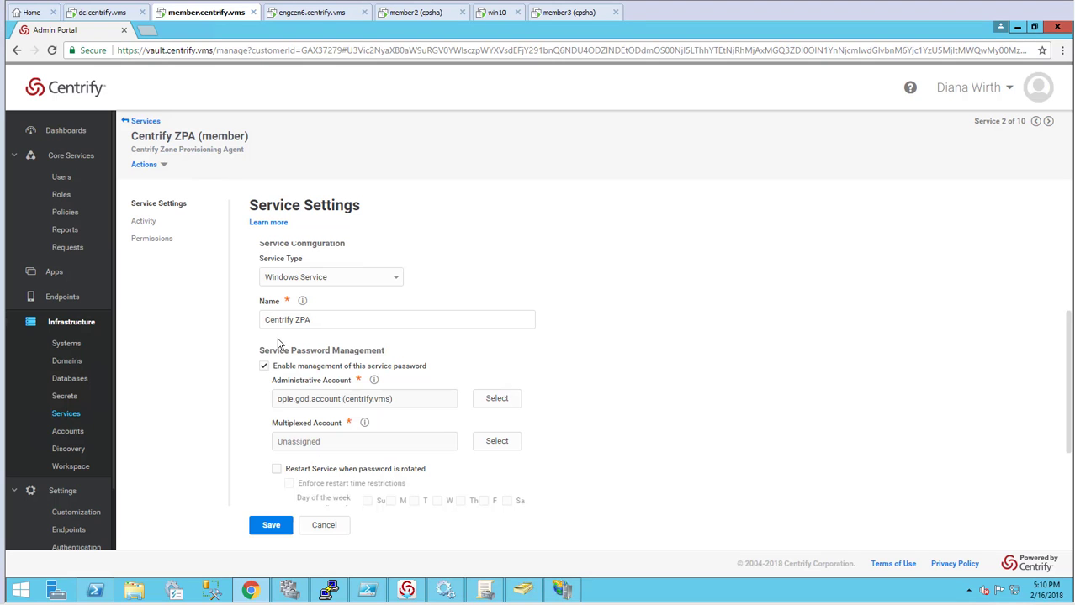
Assign mux-houston as the multiplexed account for the Centrify ZPA service.
left_click(501, 445)
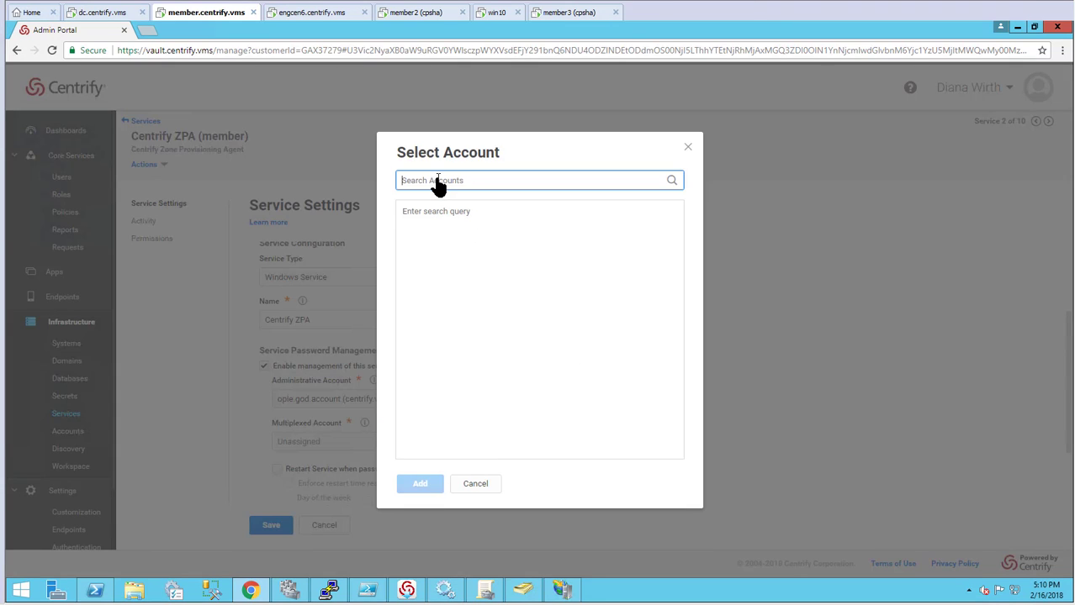
type("mux")
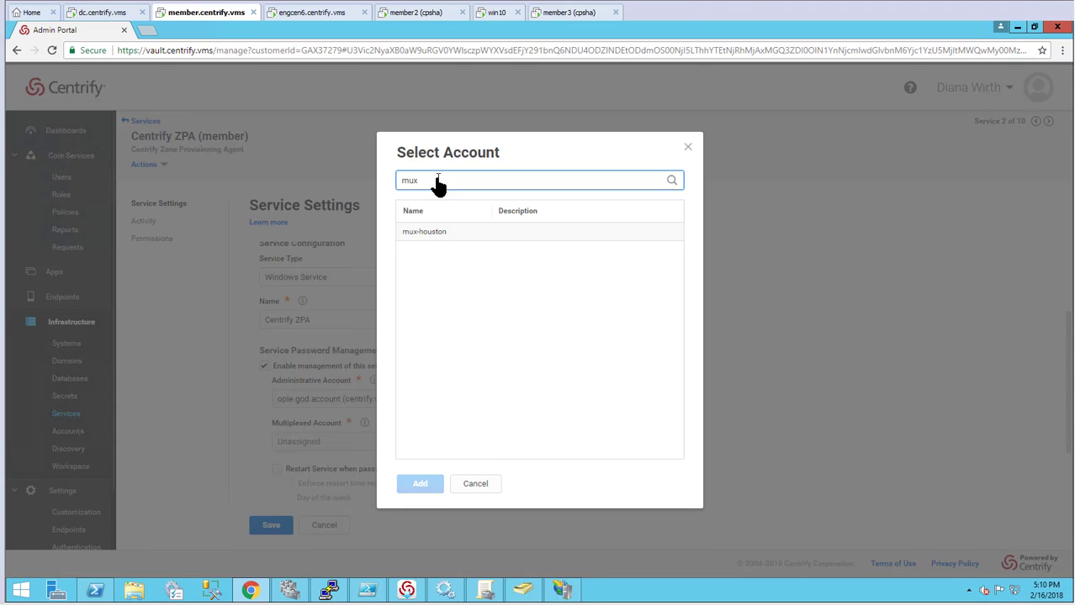
left_click(456, 232)
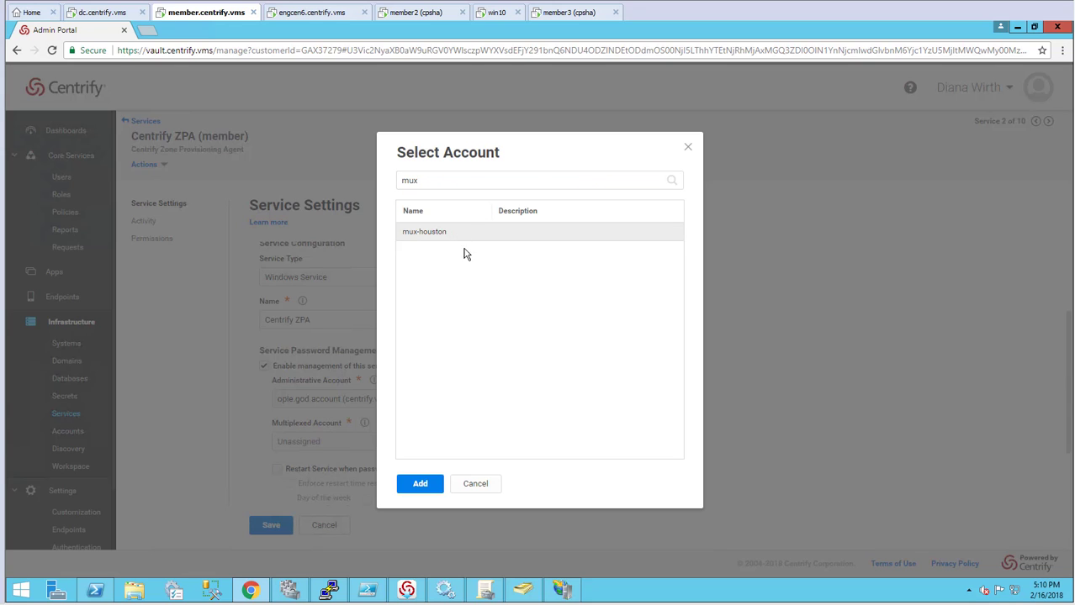
left_click(423, 489)
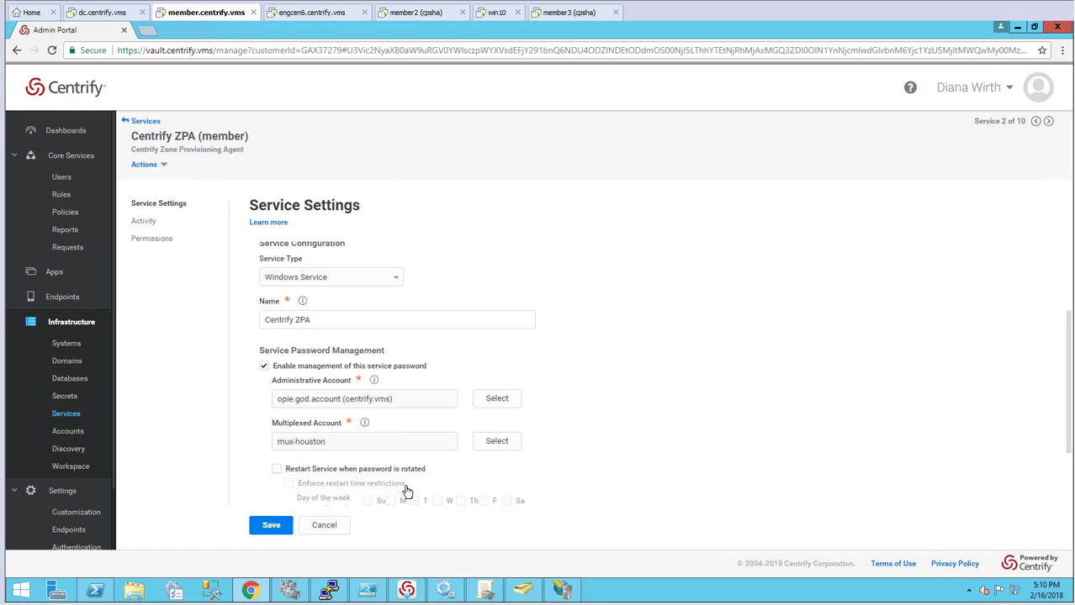
Have the service restart when its password is rotated, restricting restarts to Saturday between 09:00 and 11:00 UTC.
scroll(589, 462, "down", 1)
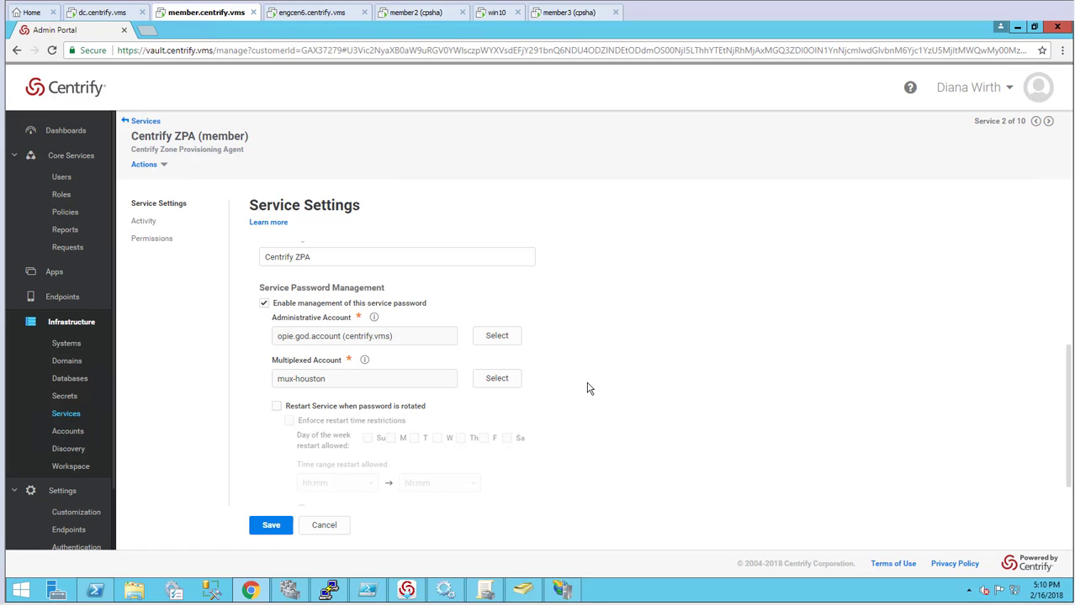
left_click(278, 407)
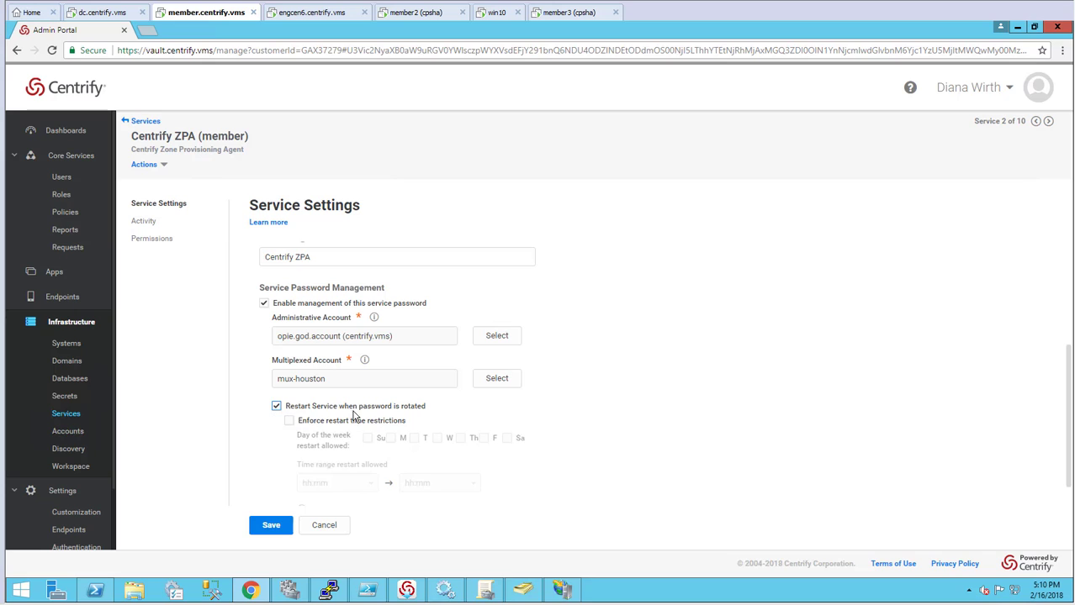
scroll(445, 416, "down", 1)
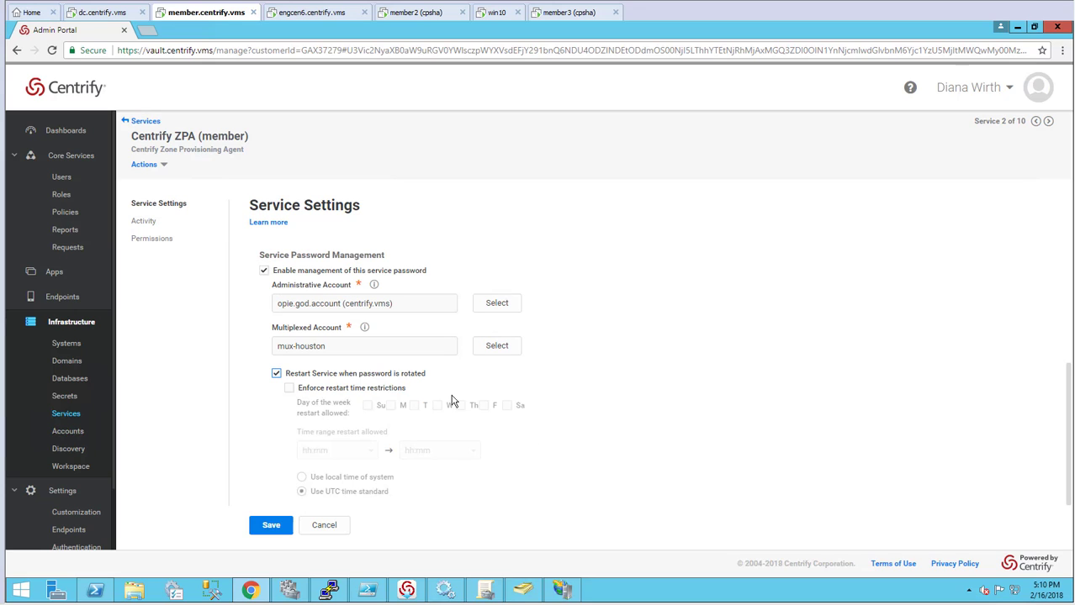
left_click(289, 388)
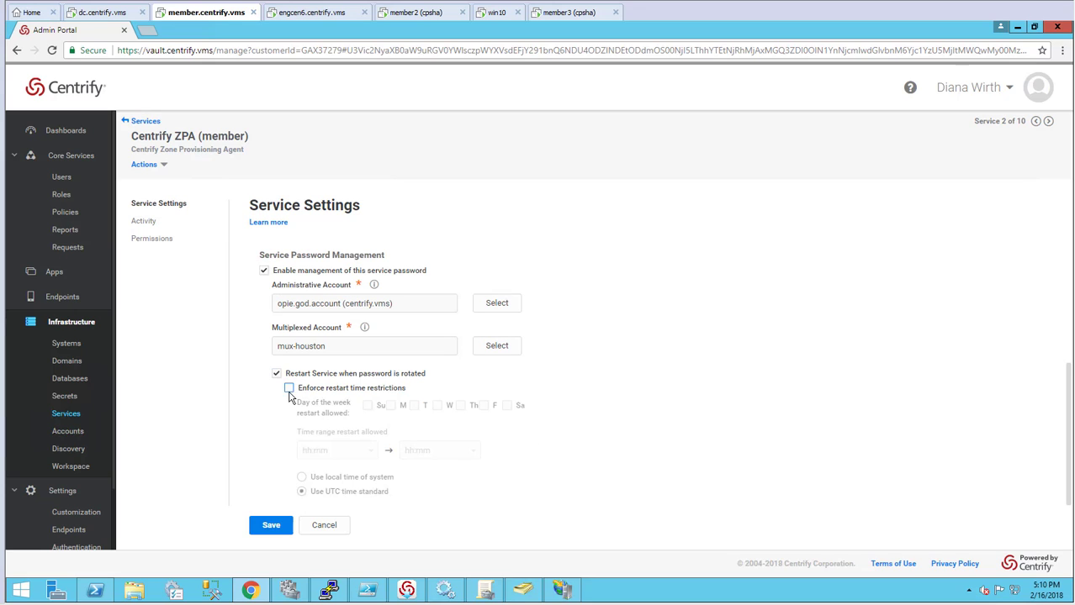
left_click(506, 406)
left_click(367, 451)
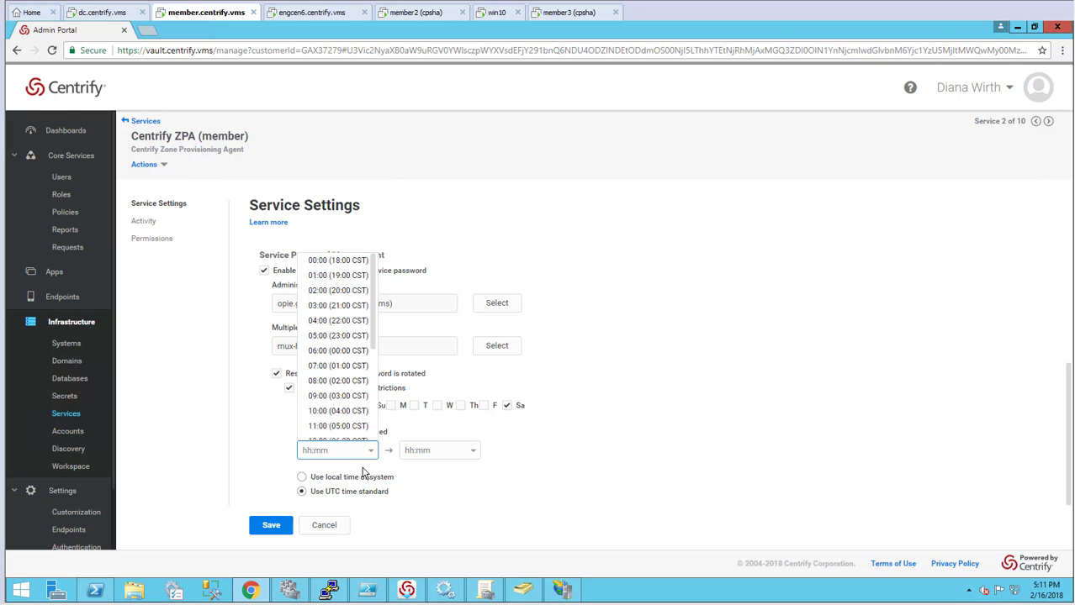
left_click(337, 396)
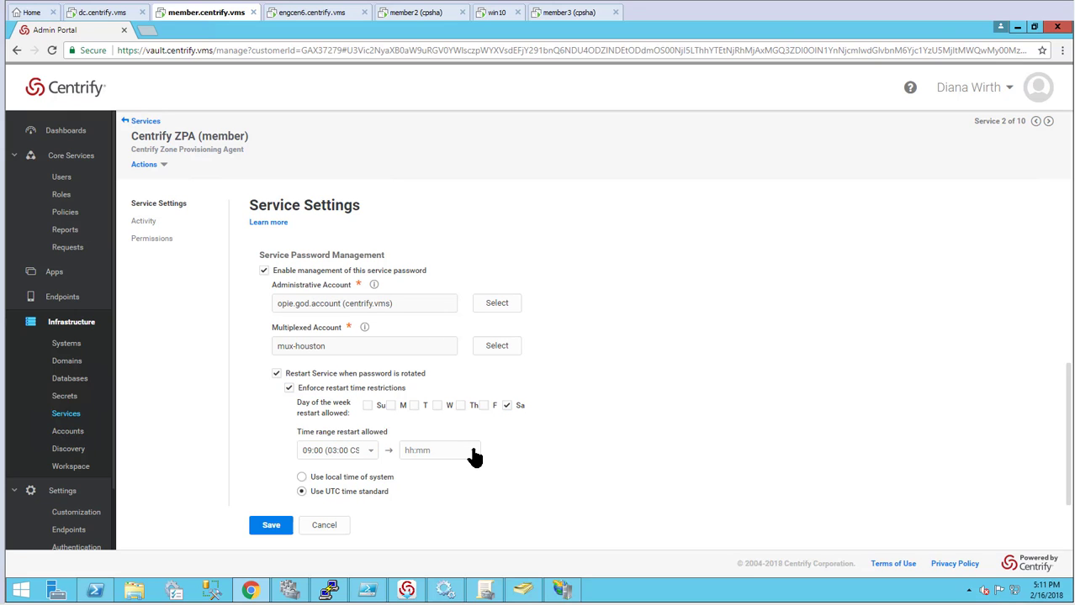
left_click(471, 452)
left_click(442, 427)
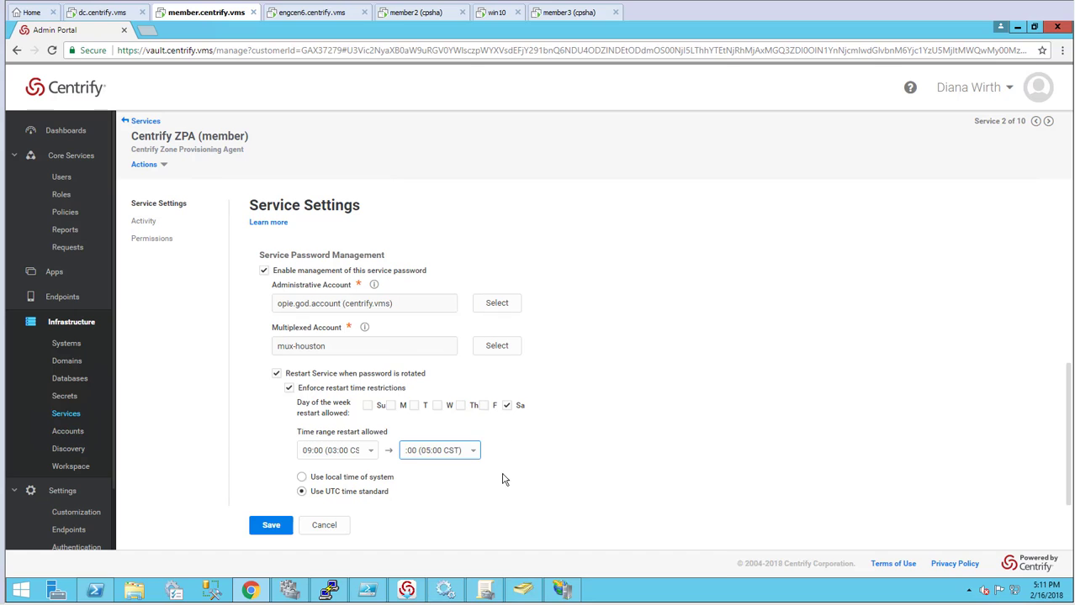
left_click(566, 468)
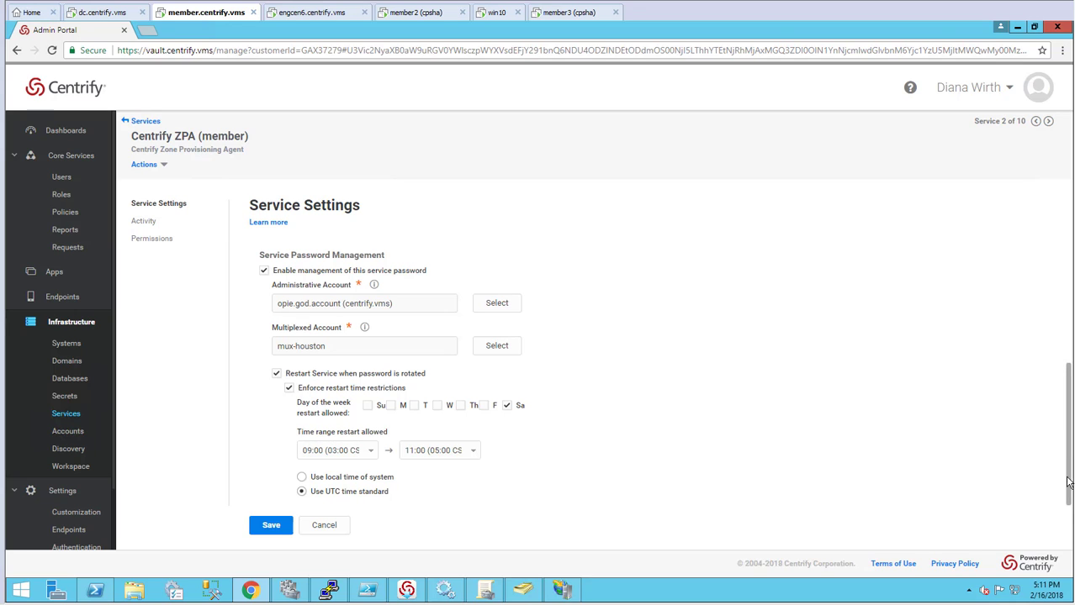
Save the service settings, push password management now and allow the restart outside the permitted time window.
left_click(273, 532)
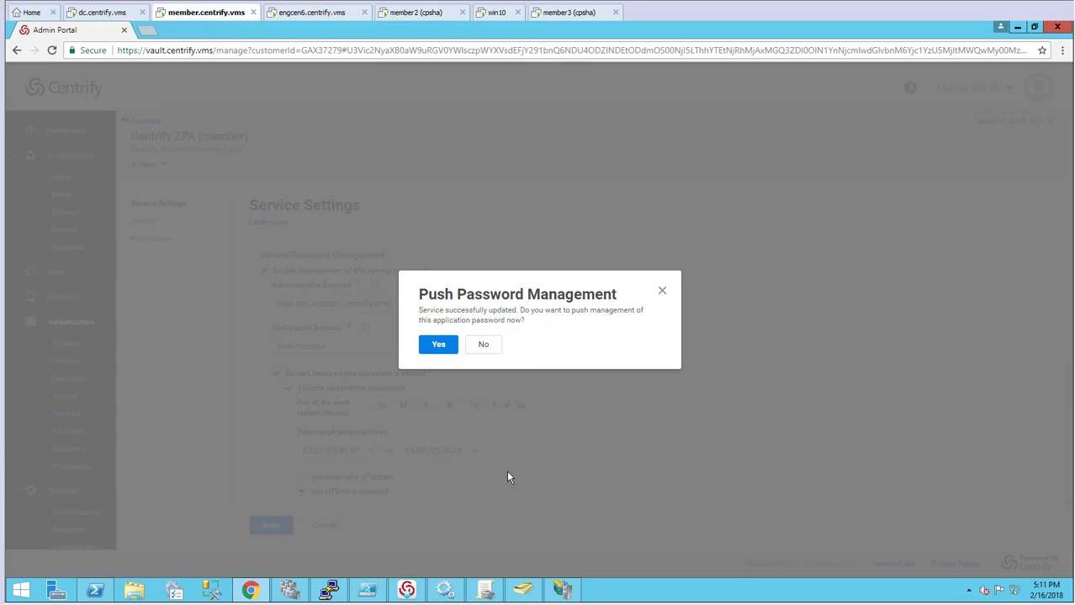
left_click(437, 352)
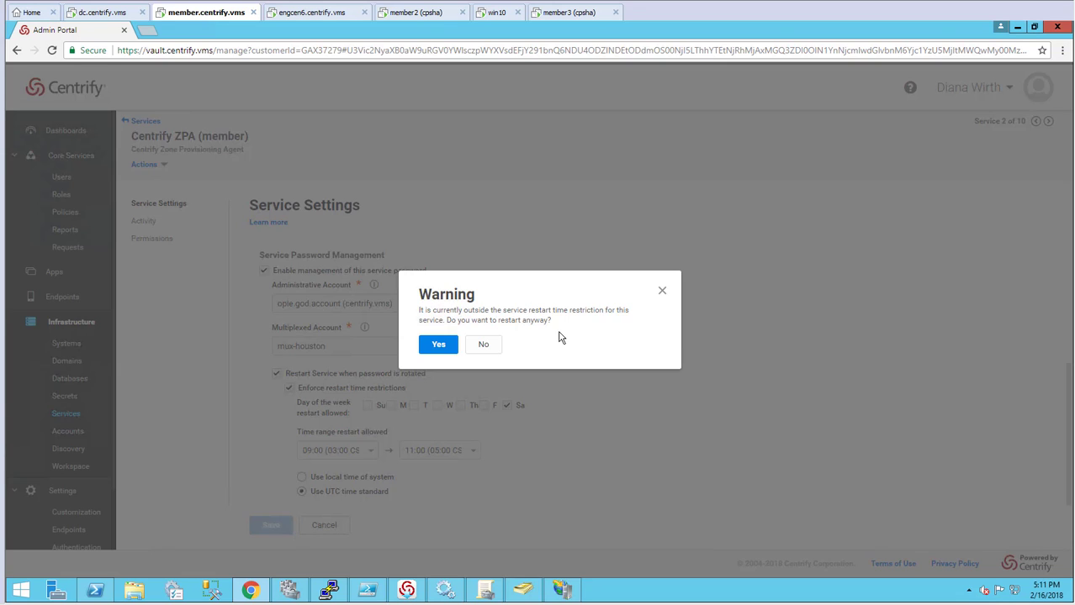
left_click(438, 347)
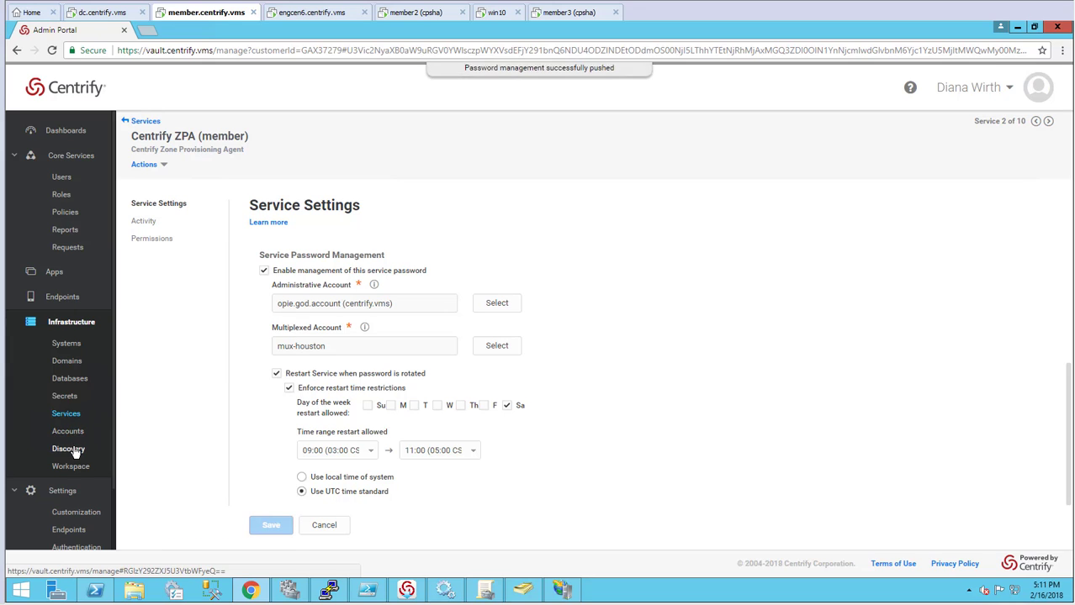
Open the mux-houston multiplexed account and check which accounts it uses as Account 1 and Account 2.
scroll(84, 463, "down", 1)
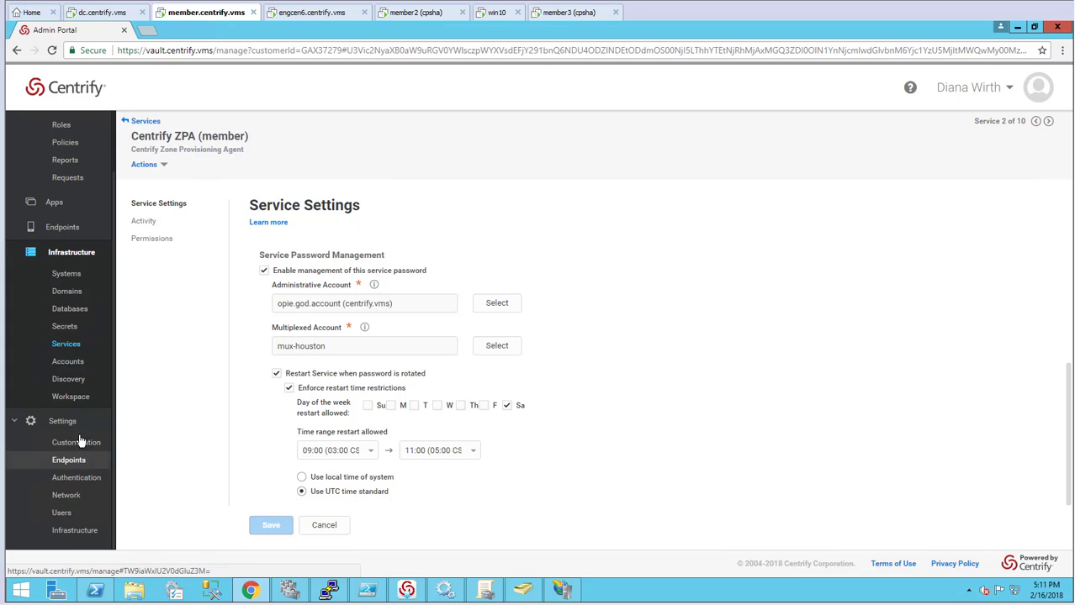
left_click(72, 363)
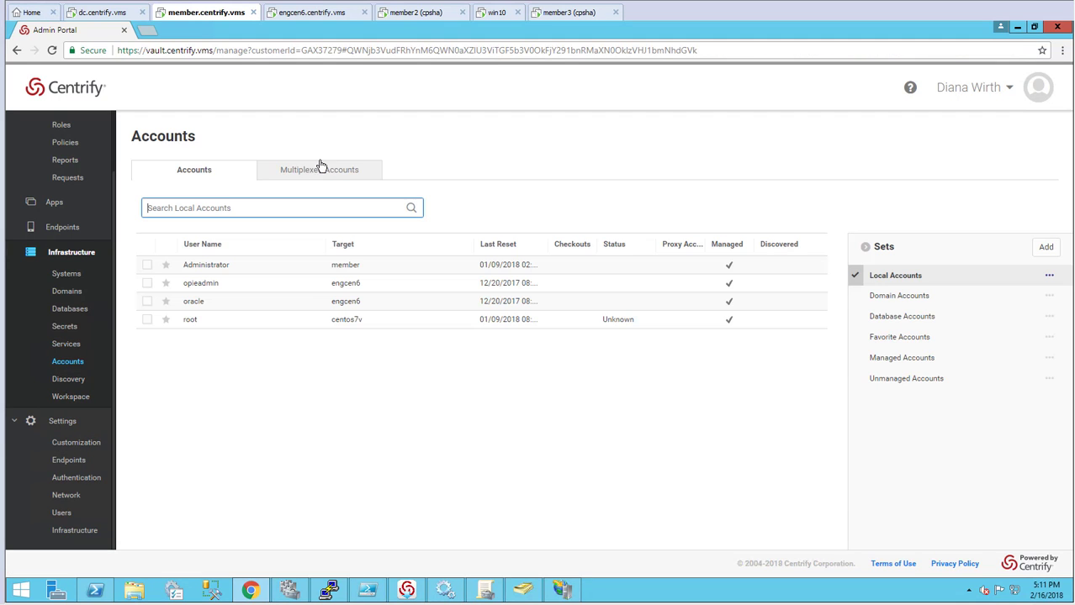
left_click(319, 173)
left_click(251, 268)
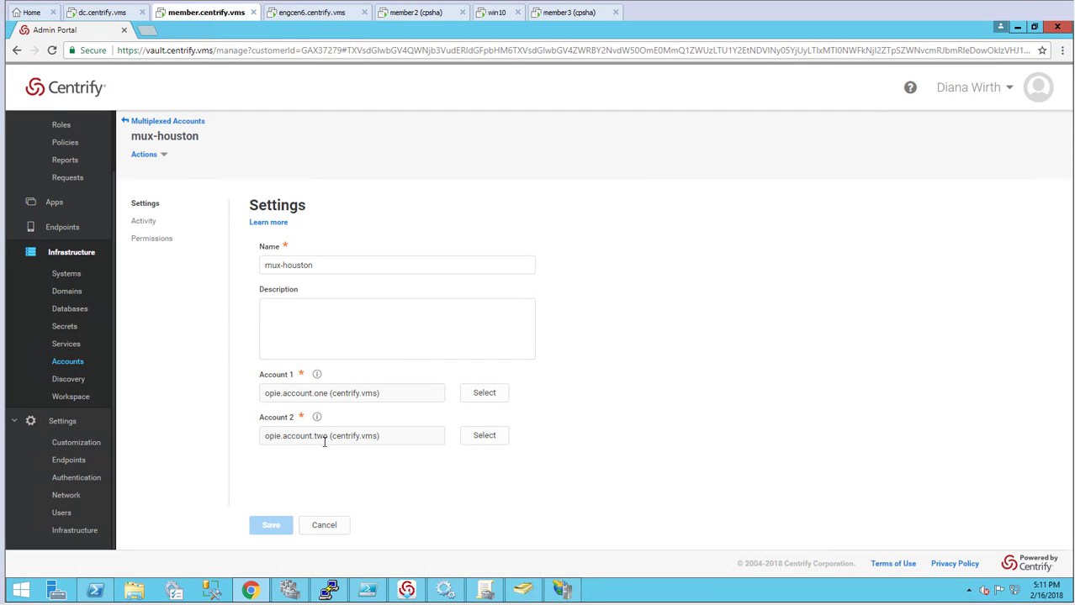
Switch to the Services console, refresh it and check the log-on account of the Centrify Zone Provisioning Agent service.
left_click(445, 591)
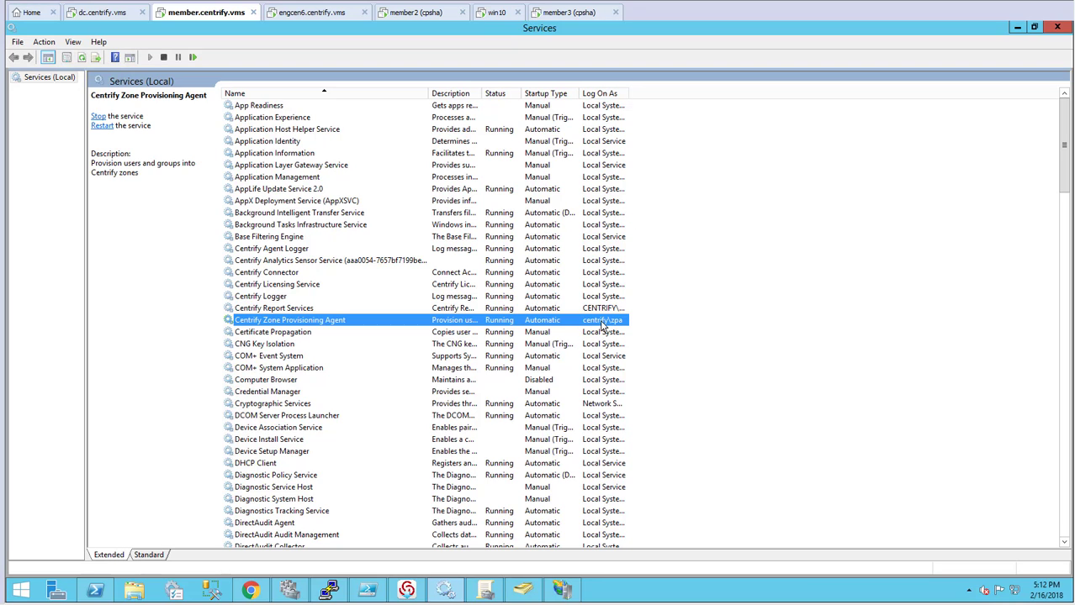
left_click(79, 59)
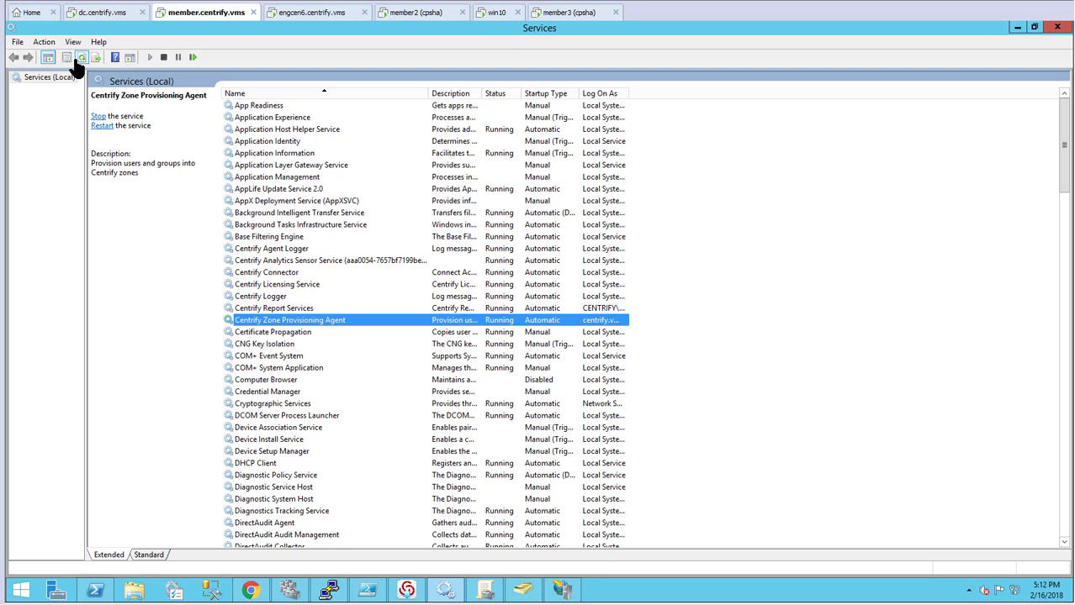
double_click(460, 325)
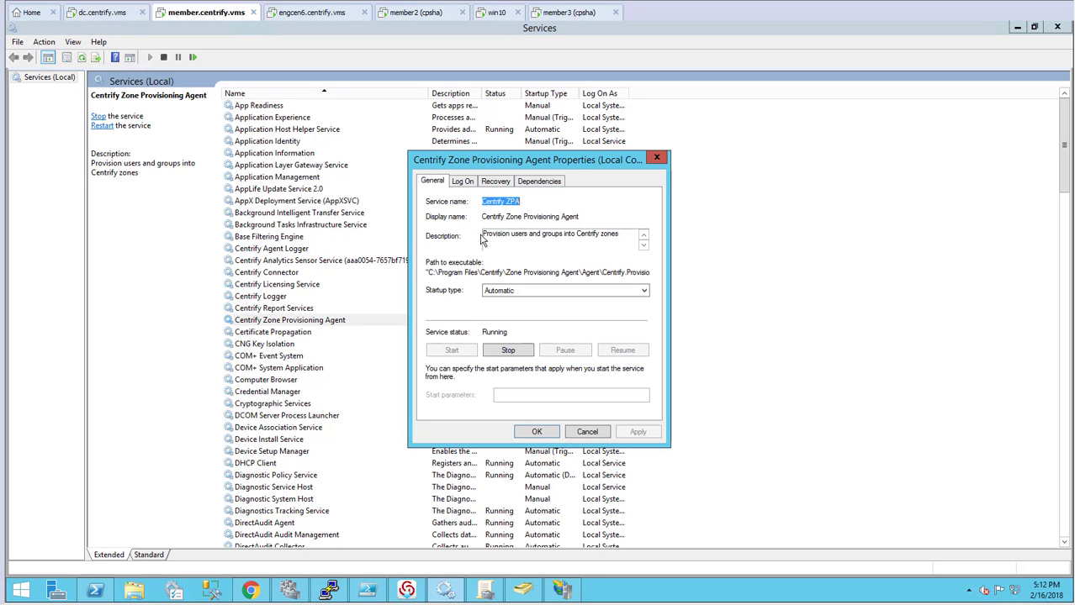
left_click(464, 182)
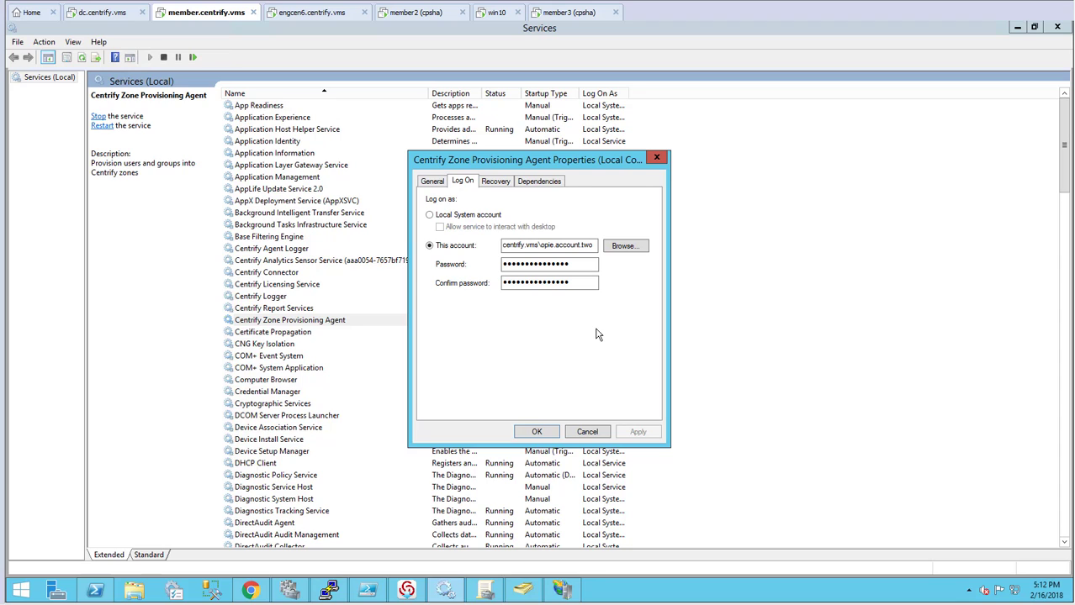
left_click(605, 434)
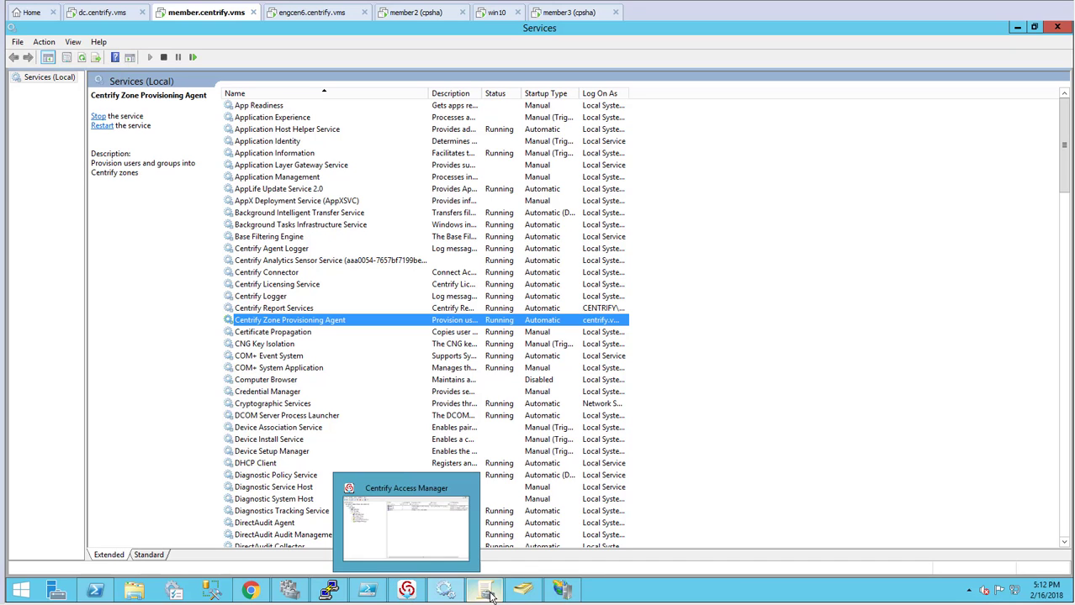
Return to the Admin Portal in Chrome and examine the global infrastructure security settings for periodic password rotation.
left_click(266, 596)
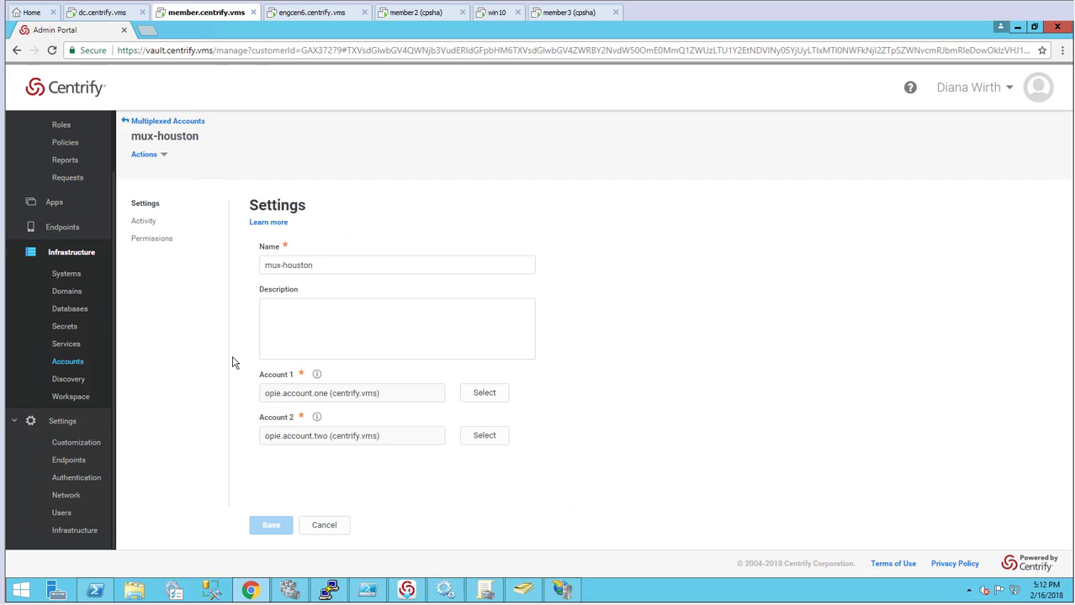
left_click(74, 531)
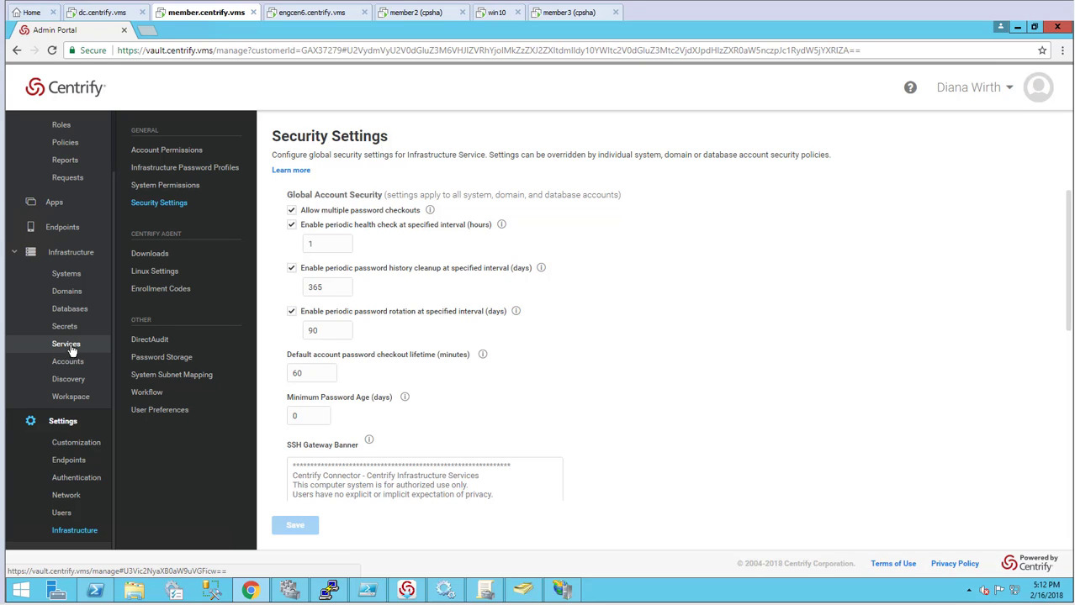
Check the multiplexed accounts list for mux-houston's current account, and show the Domain Accounts set.
left_click(87, 367)
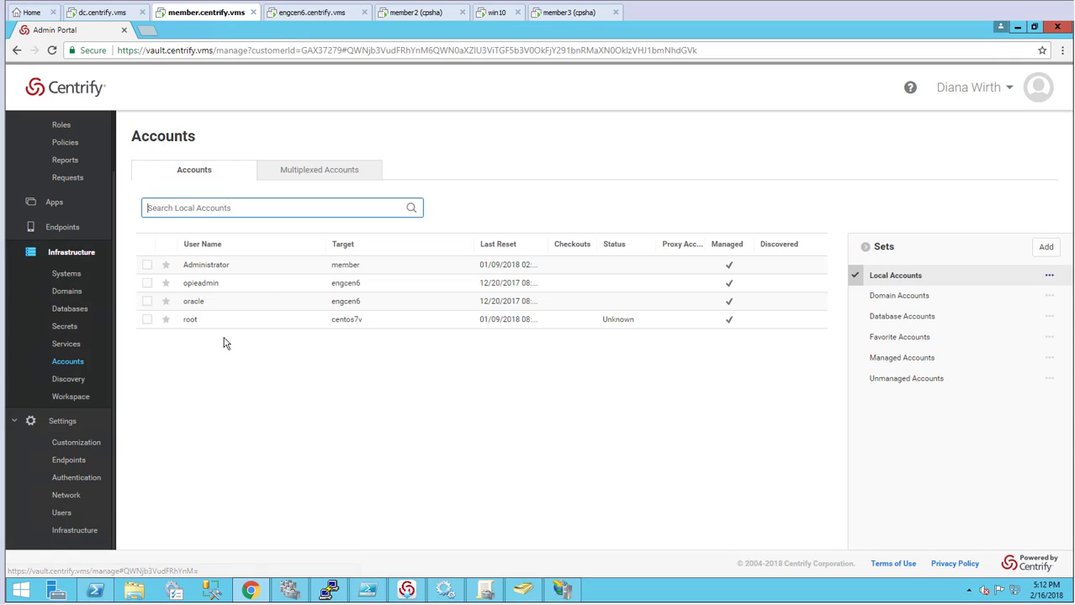
left_click(312, 172)
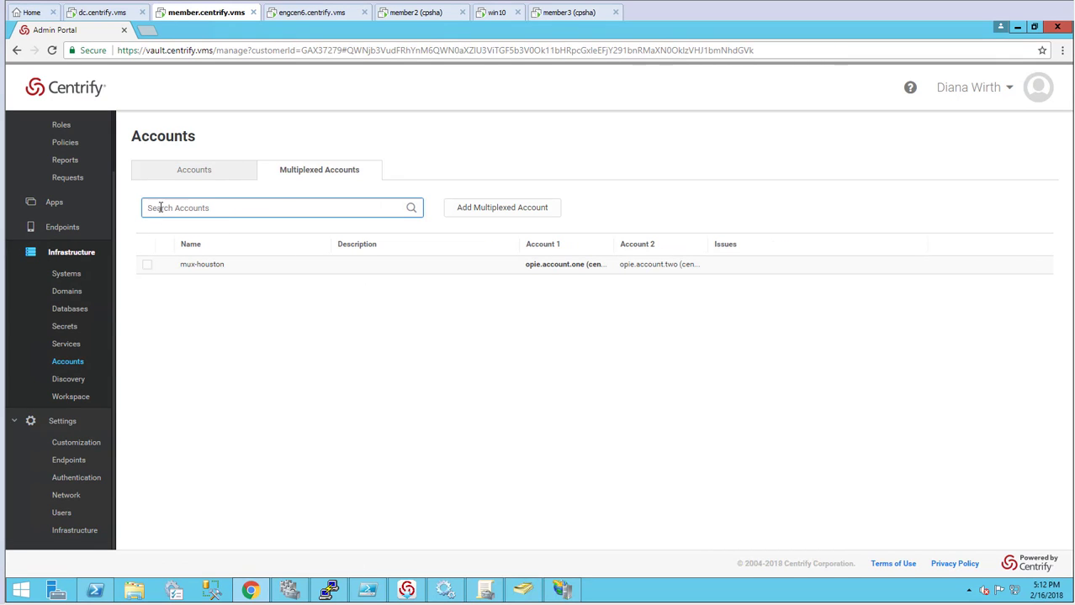
left_click(180, 174)
left_click(899, 297)
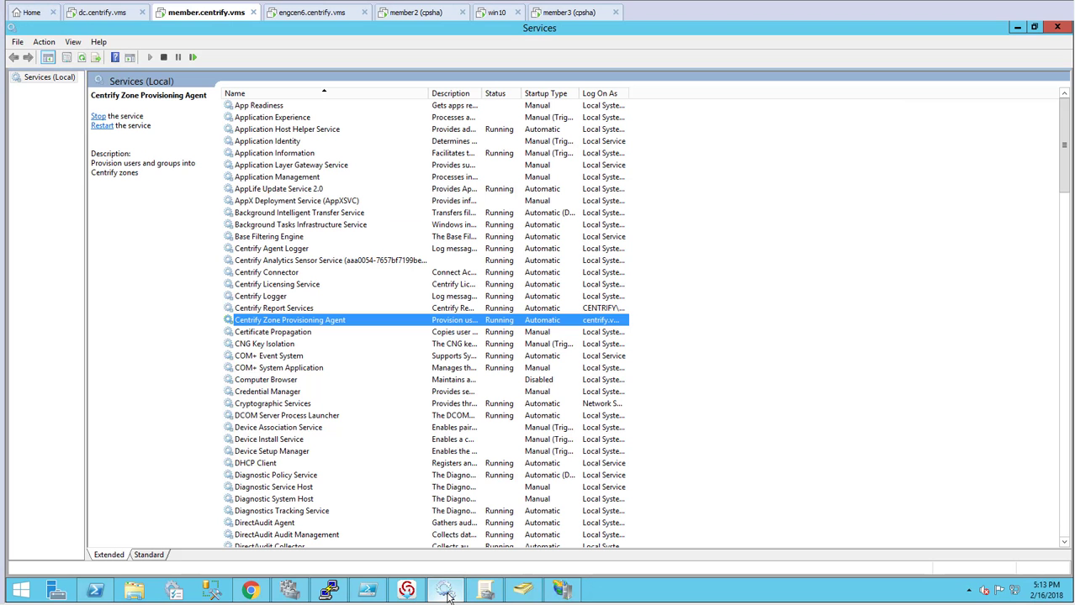
Switch to the Services console and open the Centrify Zone Provisioning Agent properties to check its log-on account.
left_click(444, 592)
double_click(532, 322)
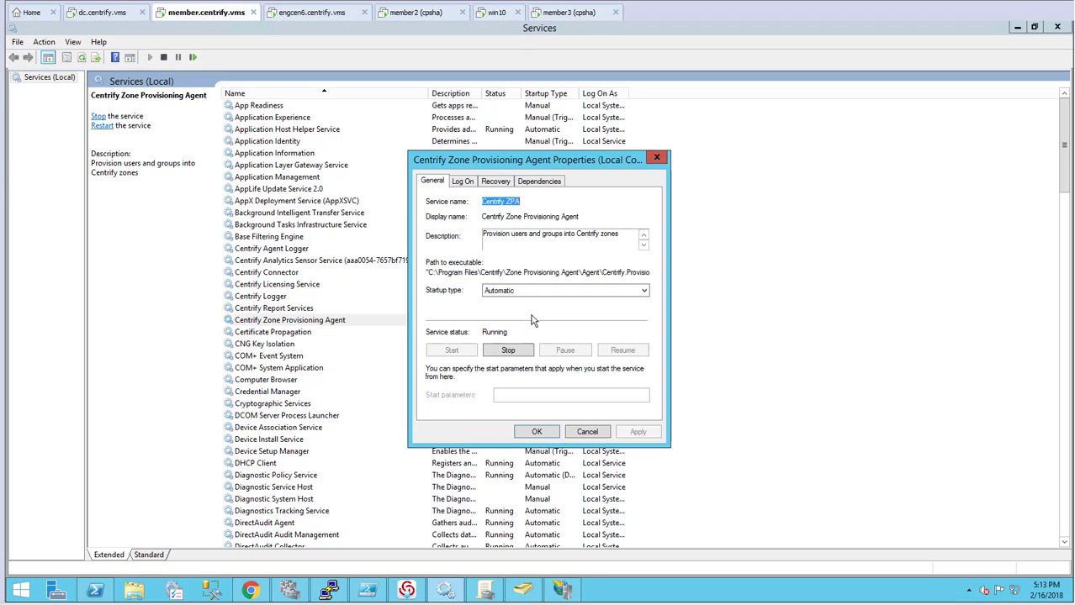
left_click(462, 182)
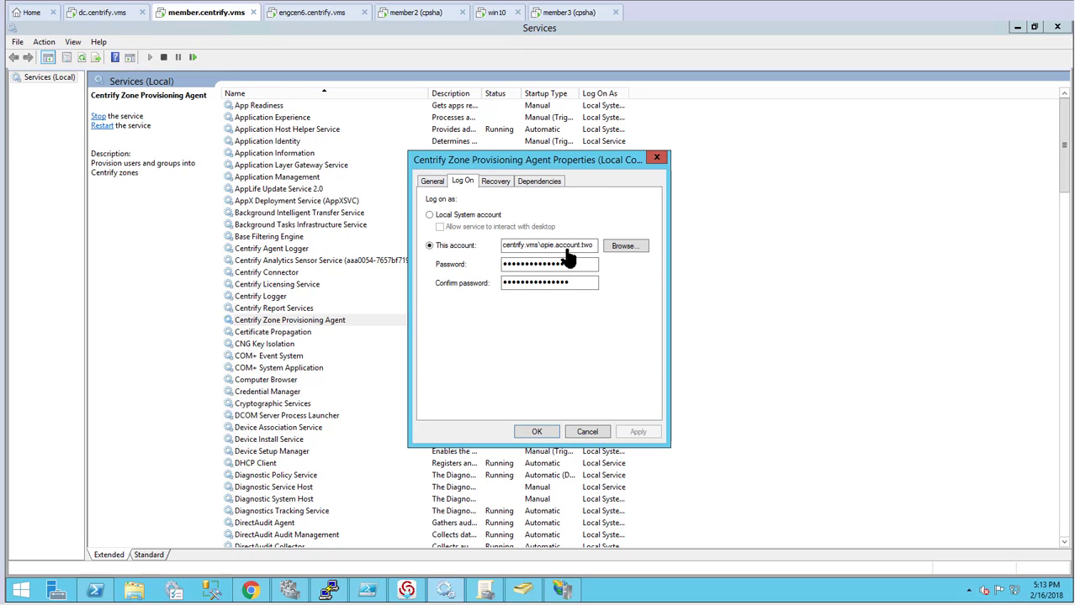
Return to the Admin Portal in Chrome and try to rotate the password of the domain account opie.account.two.
left_click(252, 593)
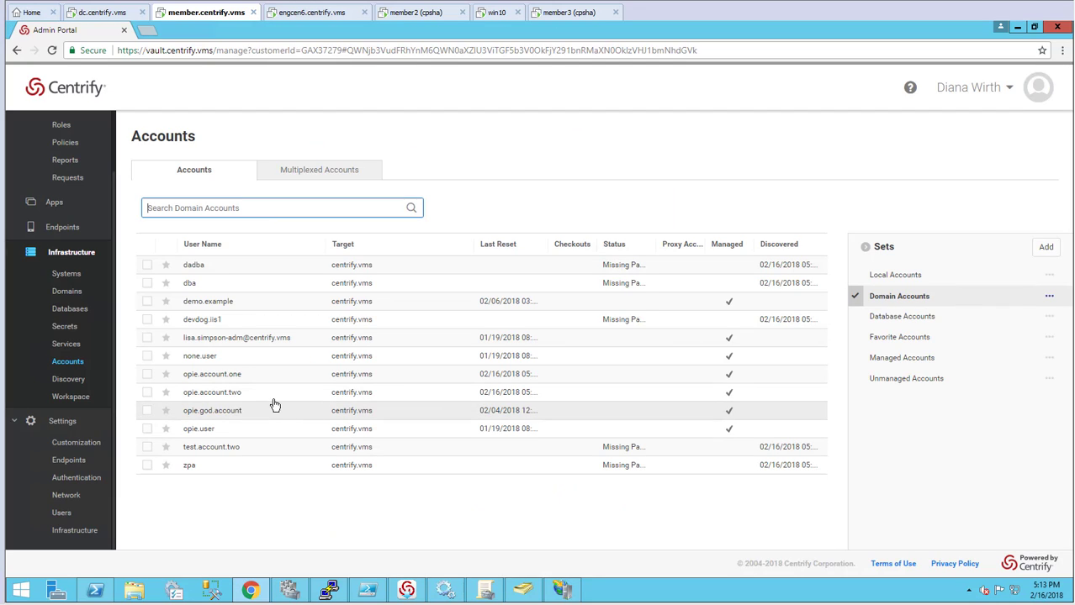
right_click(281, 400)
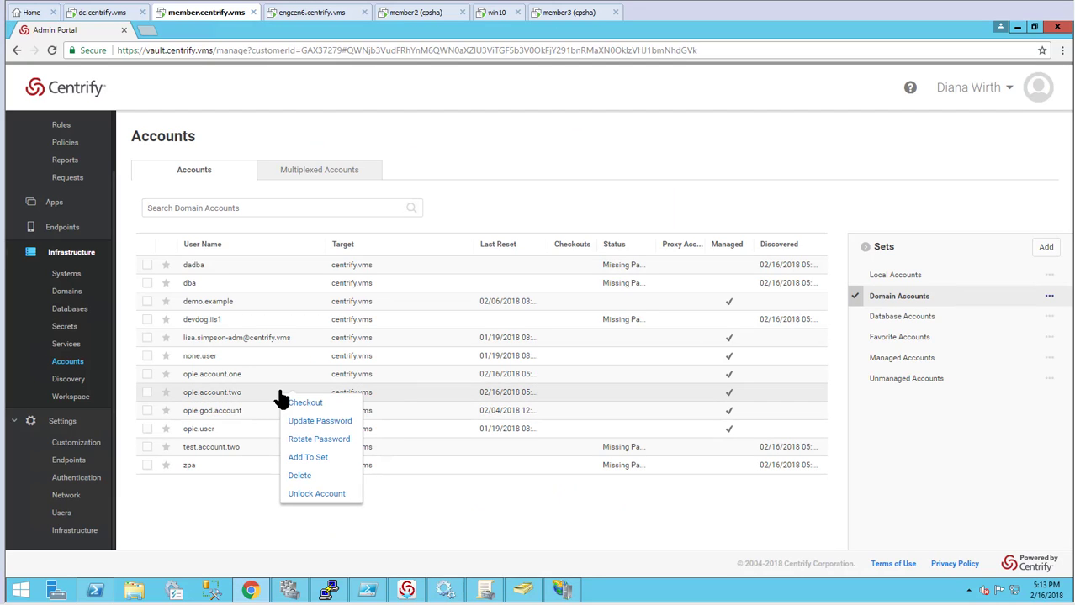
left_click(324, 440)
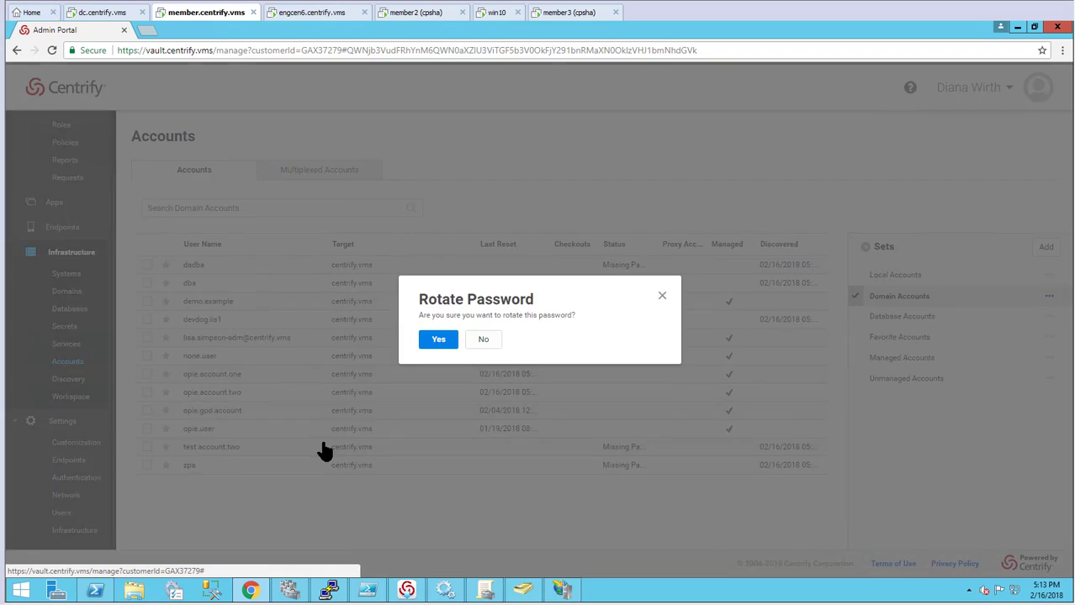
left_click(423, 341)
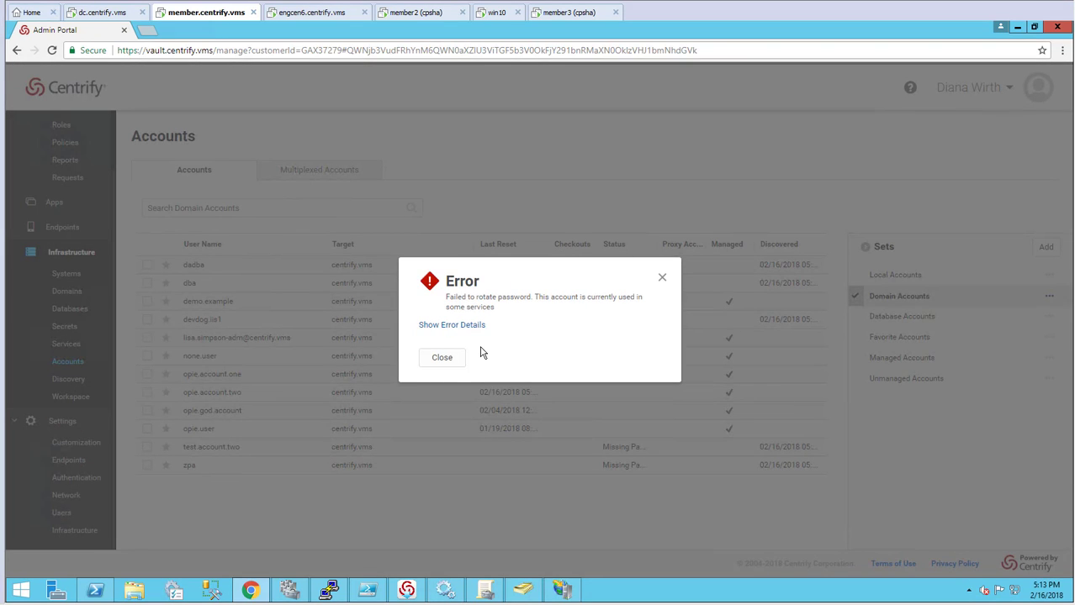
left_click(443, 360)
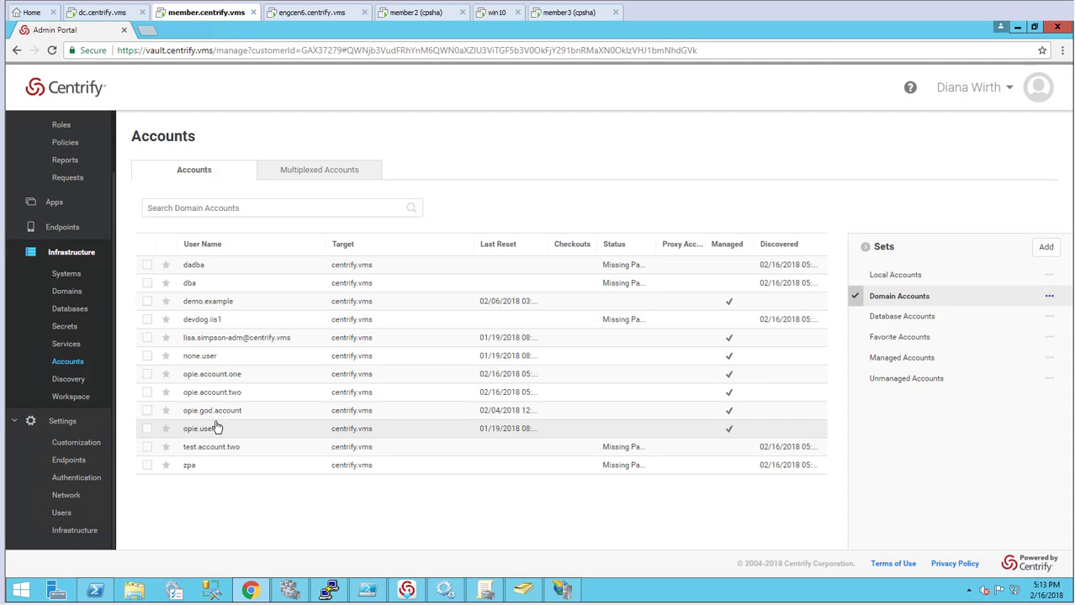
Rotate the password of the domain account opie.account.one.
right_click(247, 378)
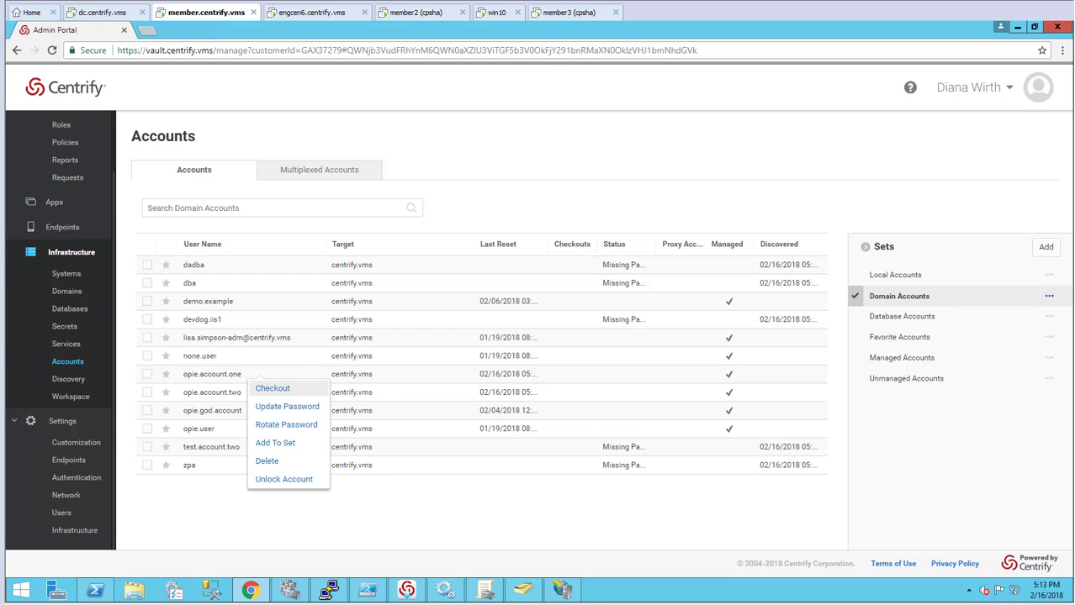
left_click(303, 425)
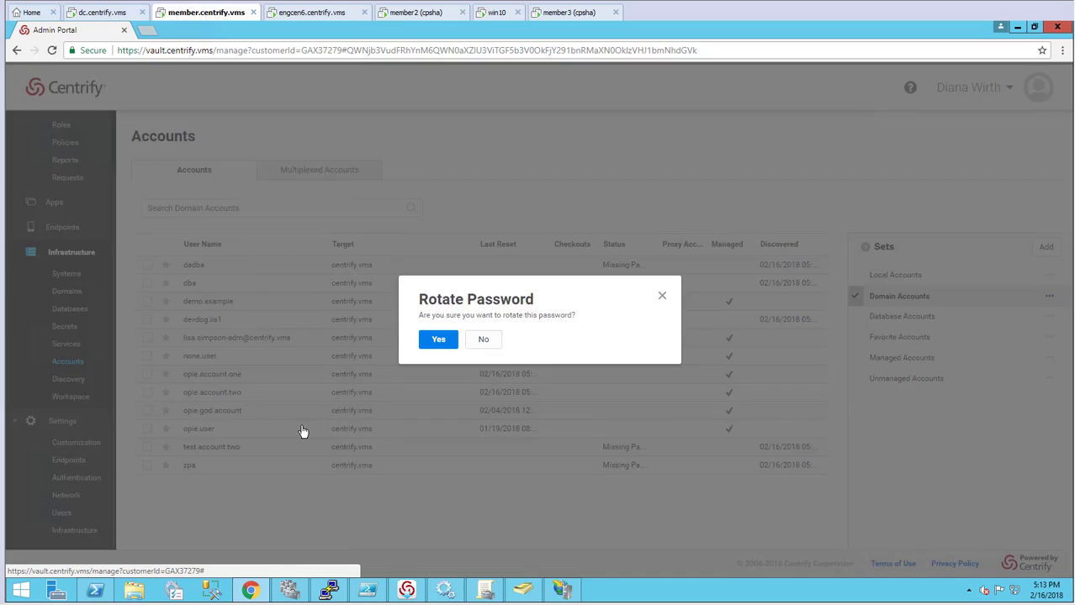
left_click(438, 340)
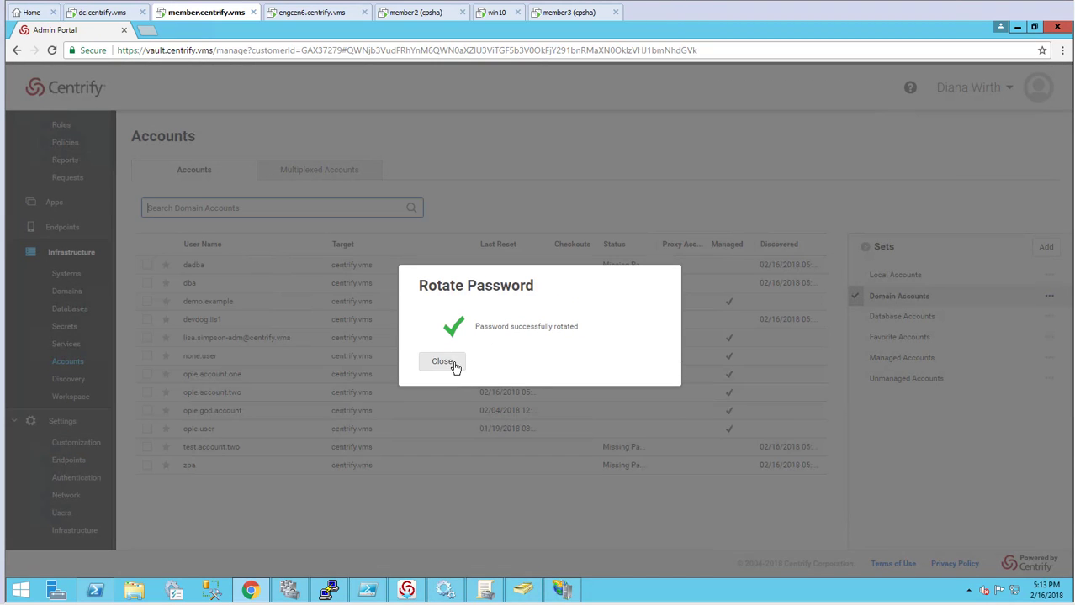
left_click(442, 362)
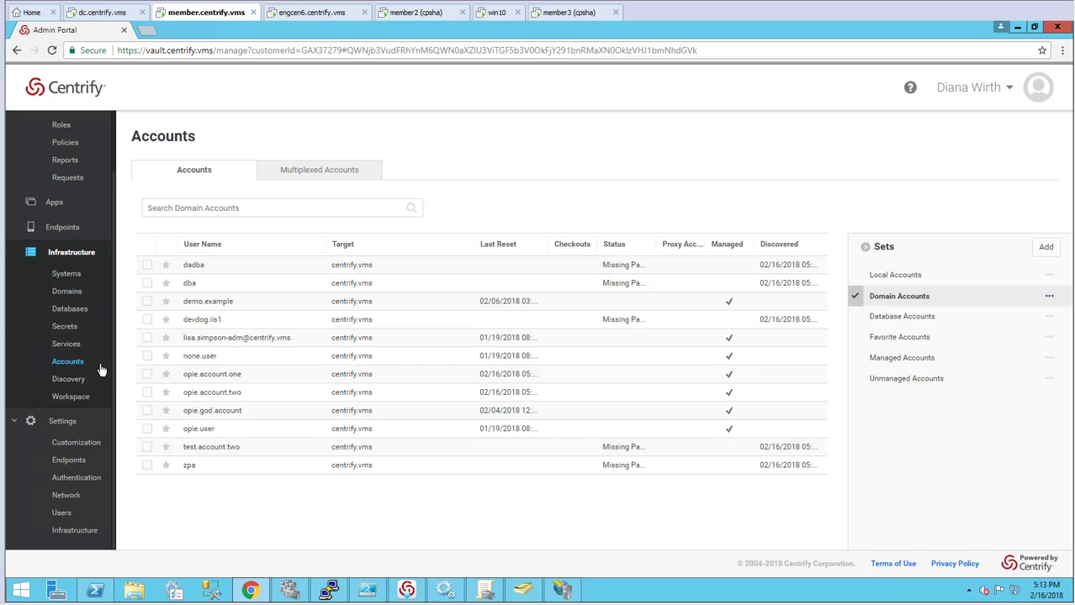
Push password management for the Centrify ZPA service, allowing the restart outside its restart time restriction.
left_click(66, 345)
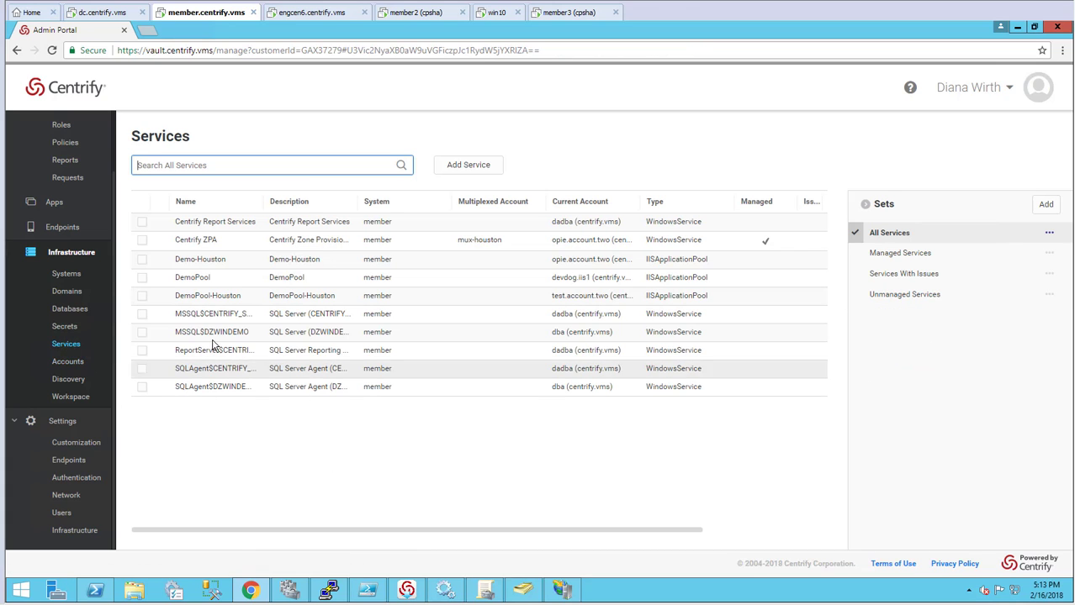
right_click(271, 244)
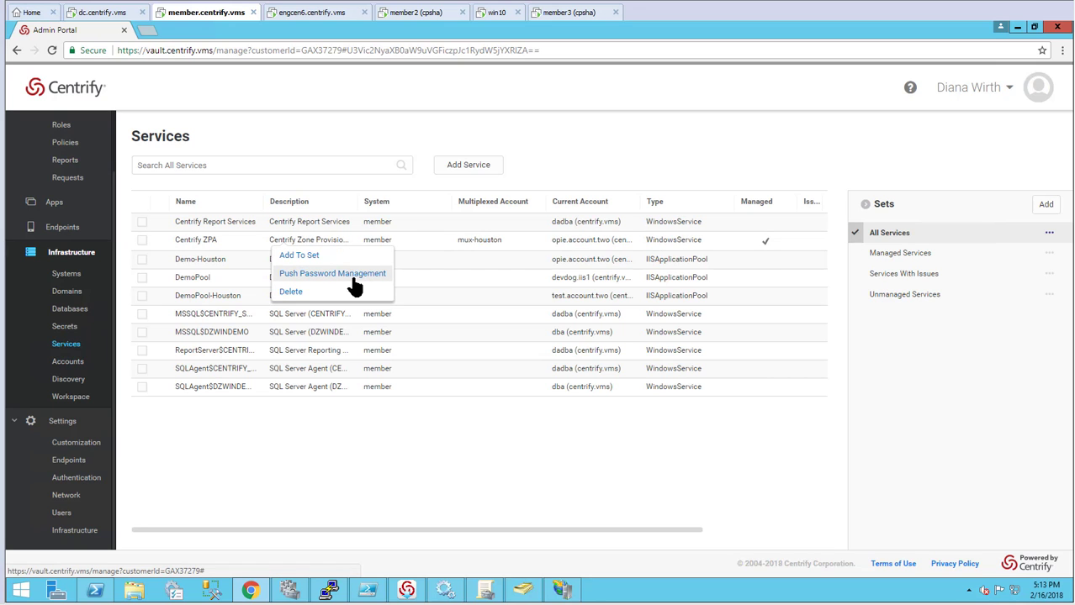
left_click(358, 278)
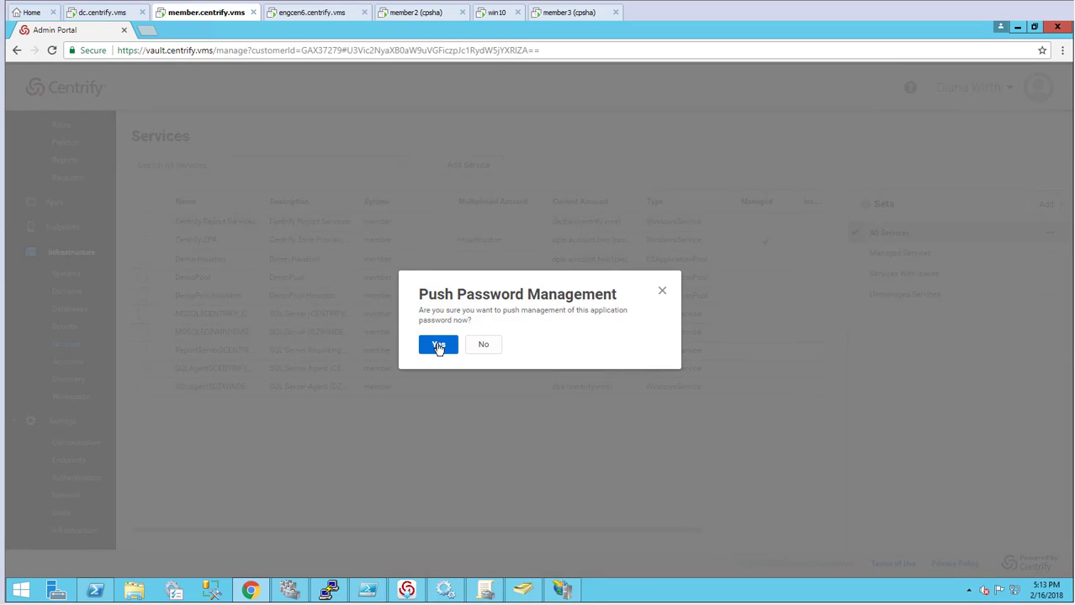
left_click(437, 348)
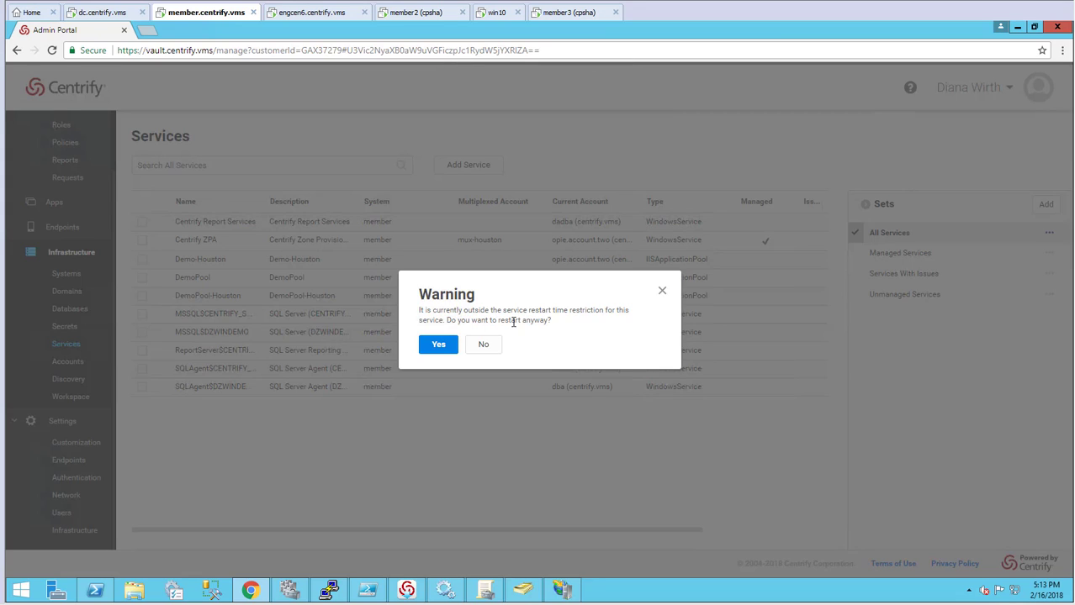
left_click(438, 345)
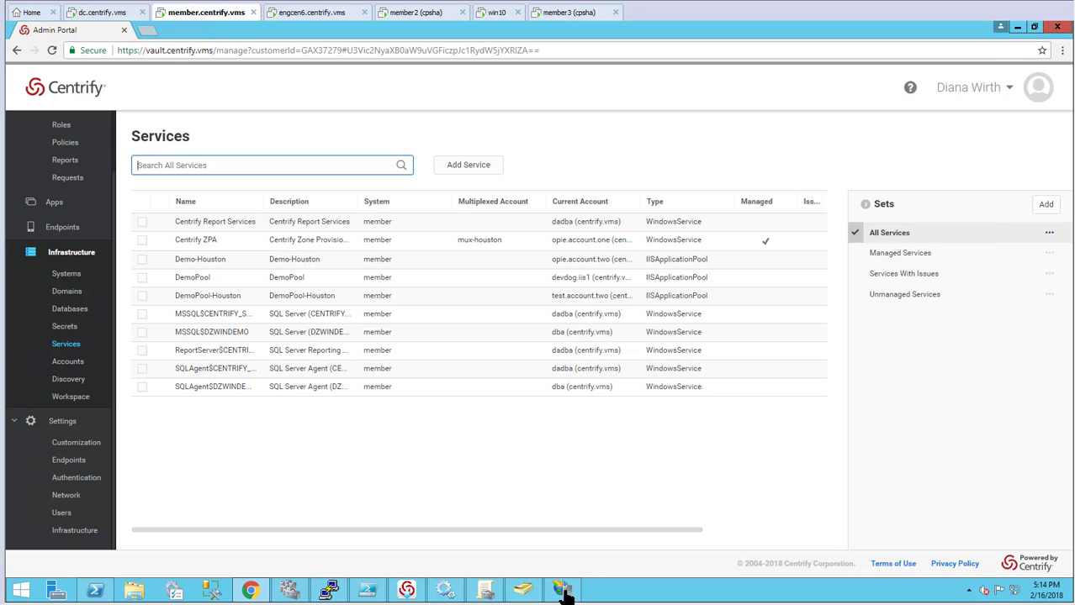
Switch to the Services console, refresh the list and recheck which account the Centrify Zone Provisioning Agent logs on with.
left_click(444, 591)
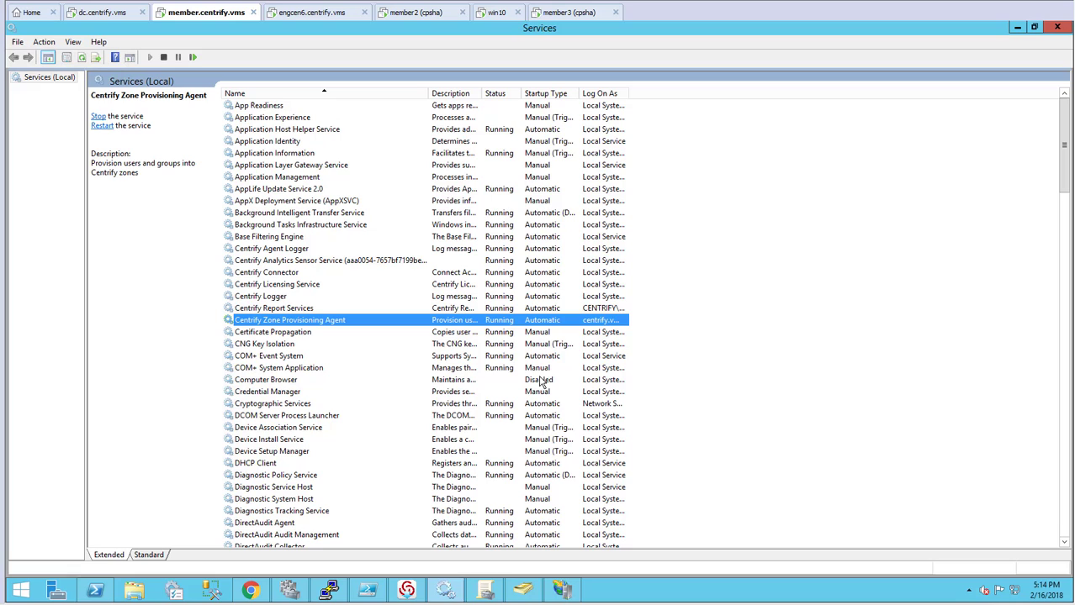
double_click(541, 320)
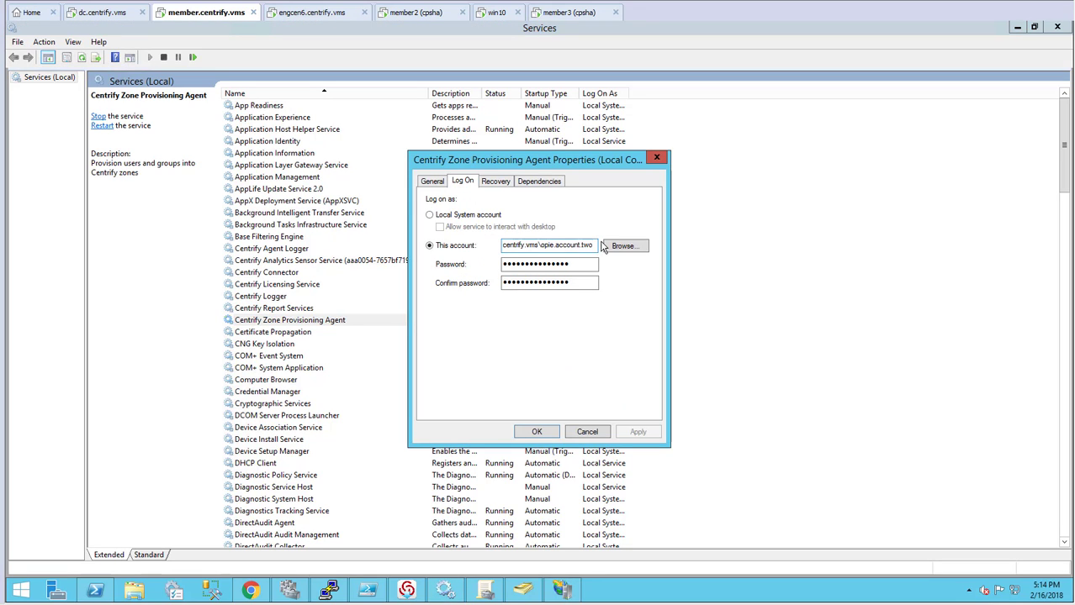
left_click(590, 431)
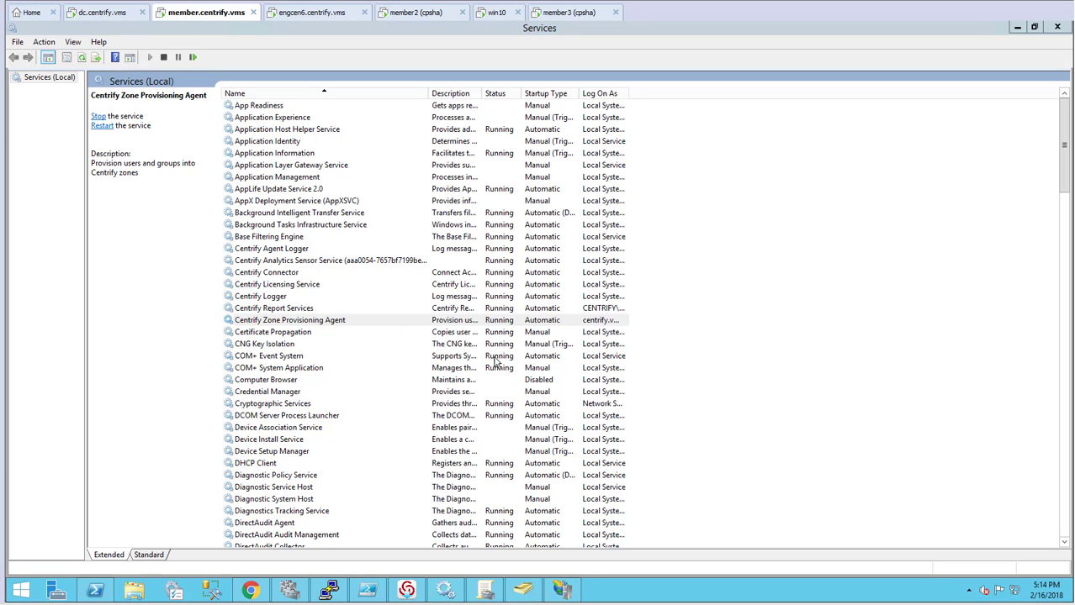
left_click(81, 58)
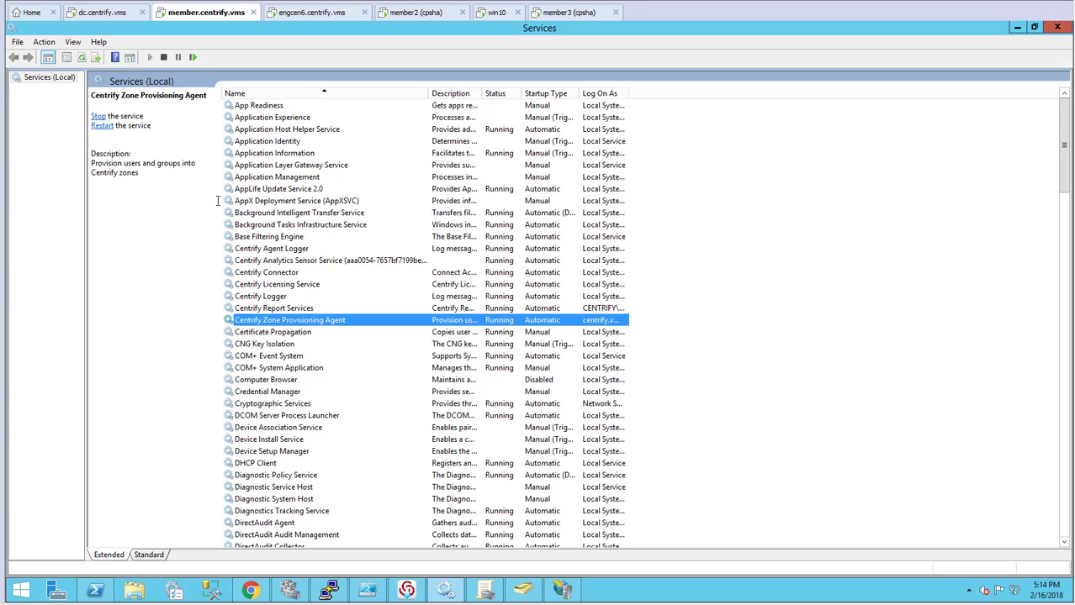
double_click(368, 324)
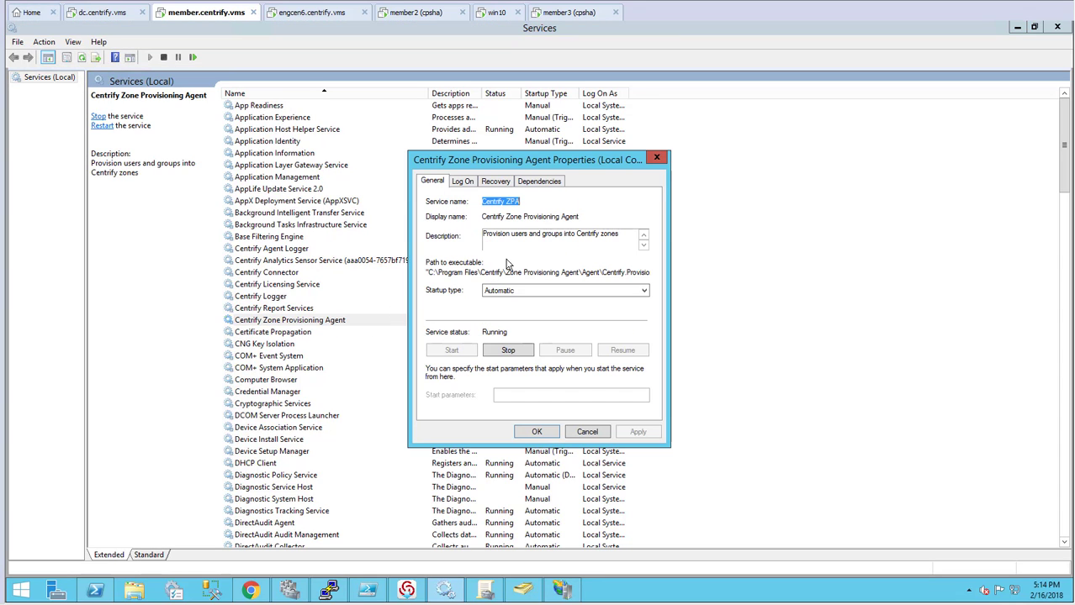
left_click(465, 183)
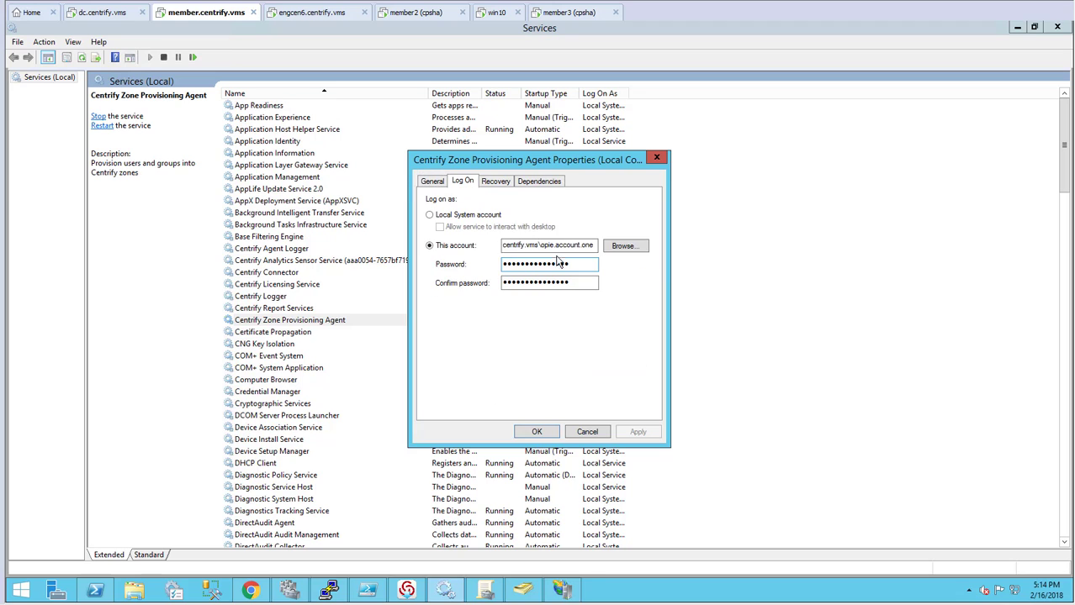
left_click(588, 432)
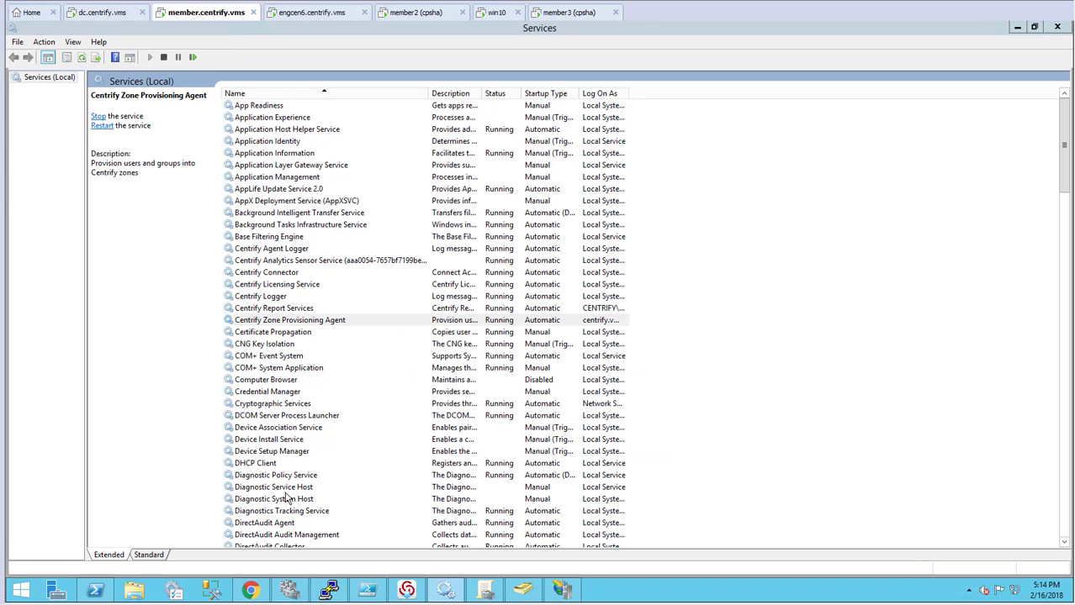
Launch Event Viewer on the member server.
right_click(20, 591)
left_click(49, 553)
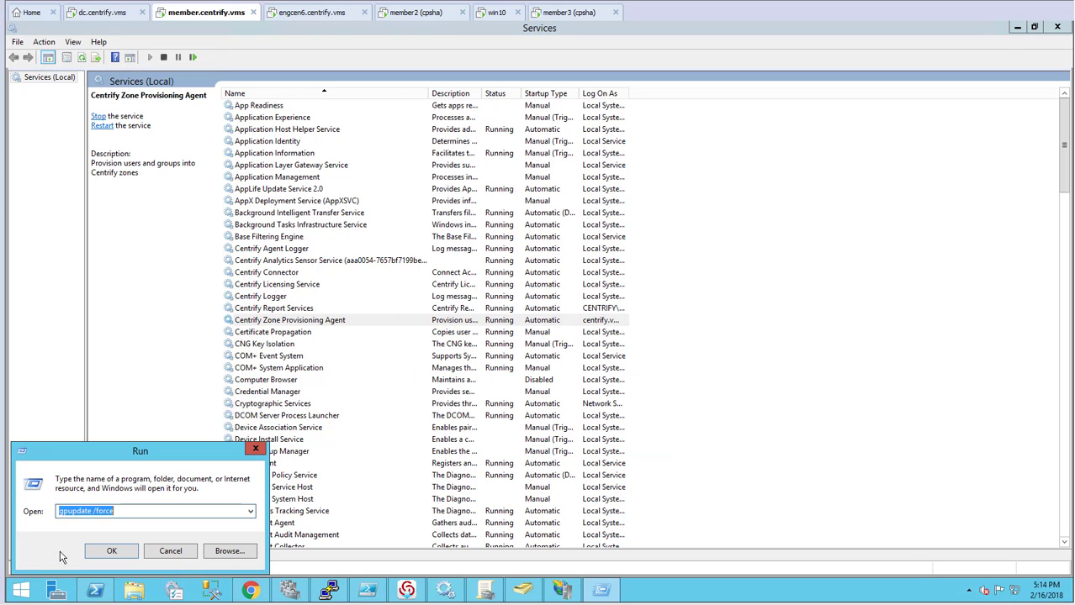
type("ev")
key("Down")
key("Return")
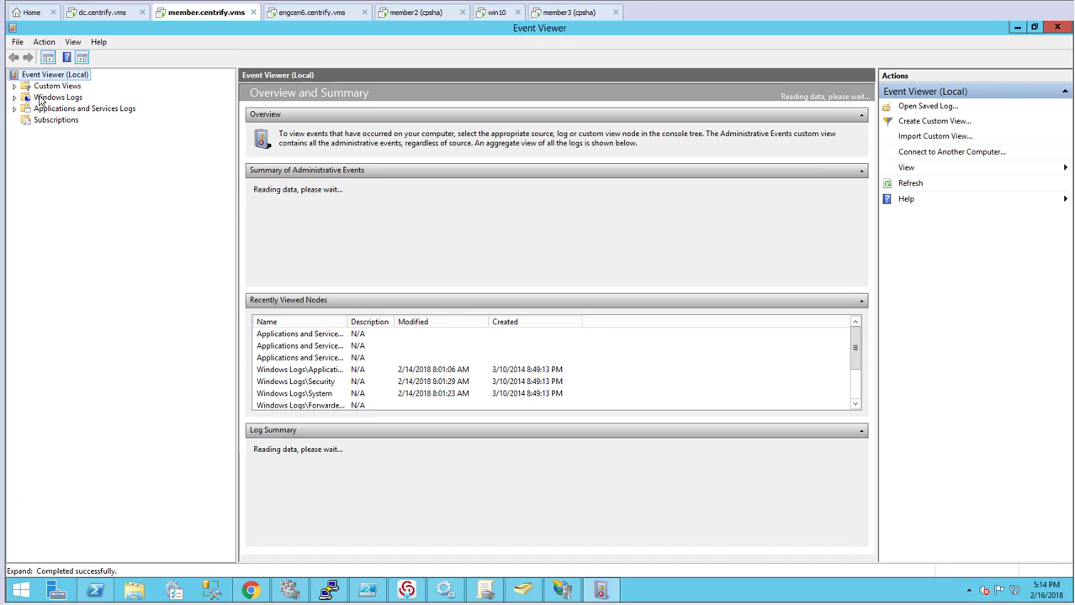
Open the Windows System log and examine its three most recent Service Control Manager events for the service restart.
left_click(50, 98)
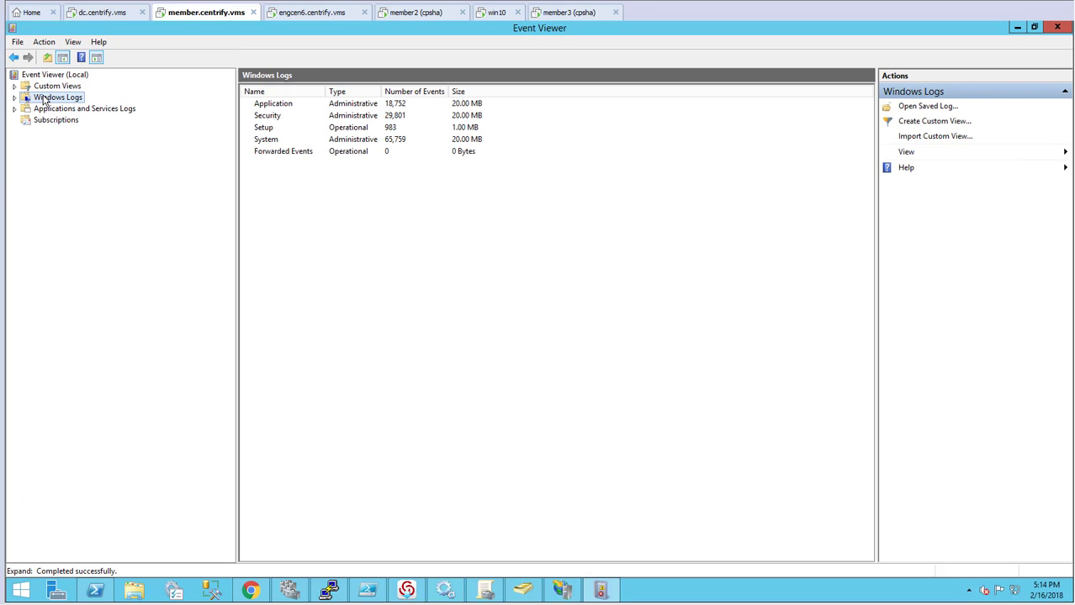
left_click(13, 98)
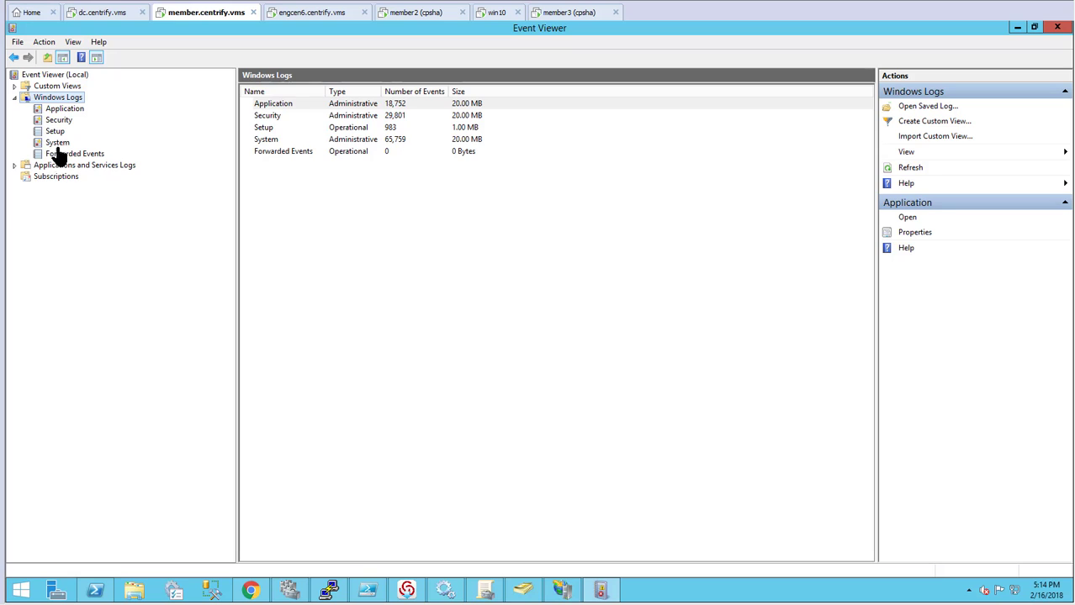
left_click(57, 143)
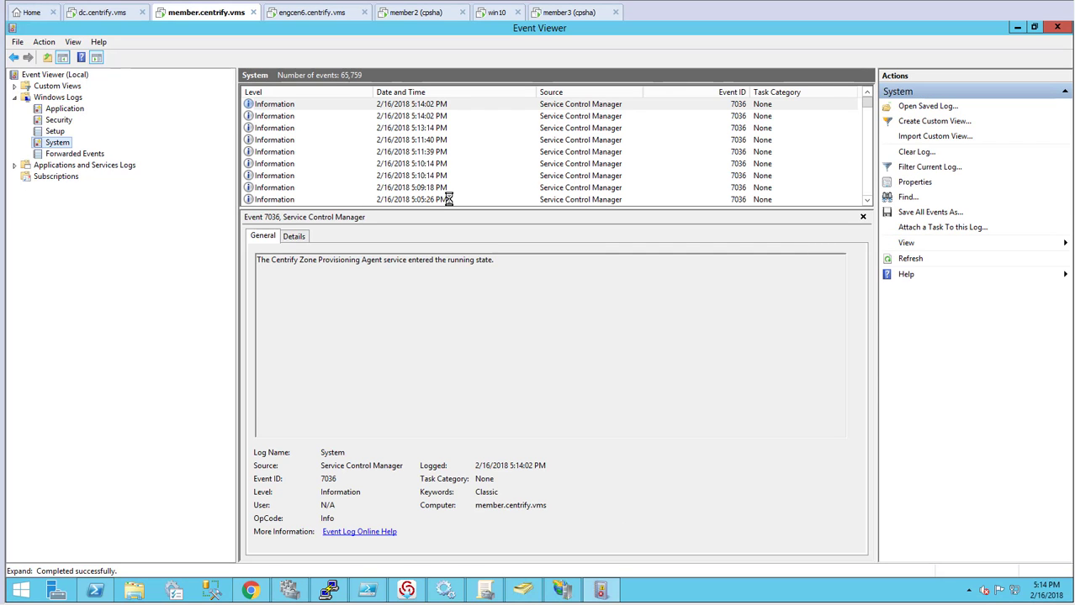
left_click(467, 105)
left_click(470, 118)
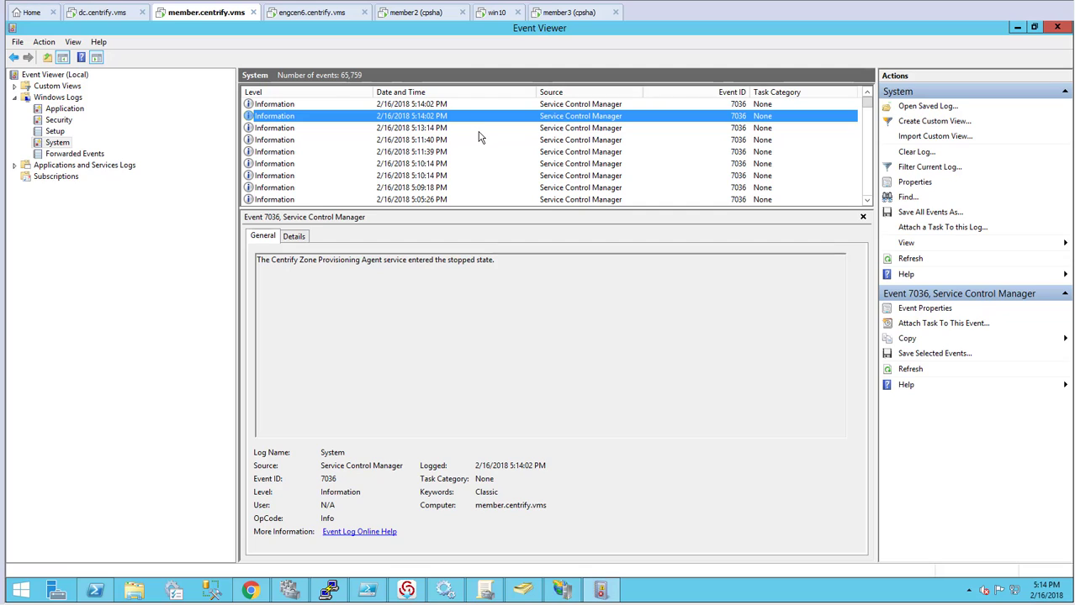
left_click(480, 131)
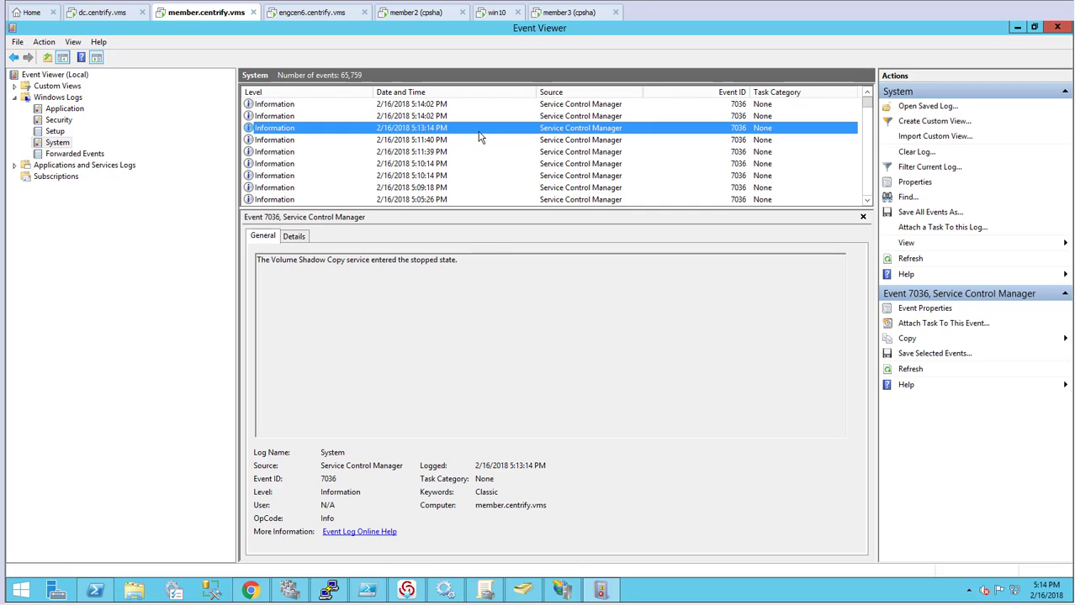